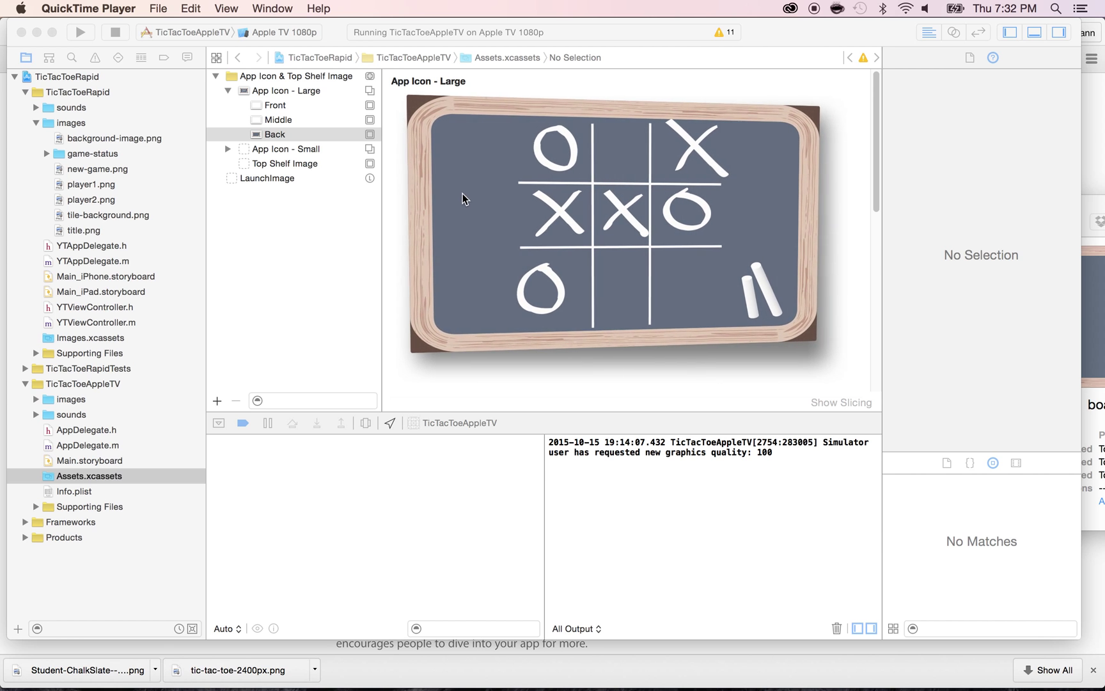
Bring the Xcode project forward and select the Assets.xcassets asset catalog
left_click(398, 239)
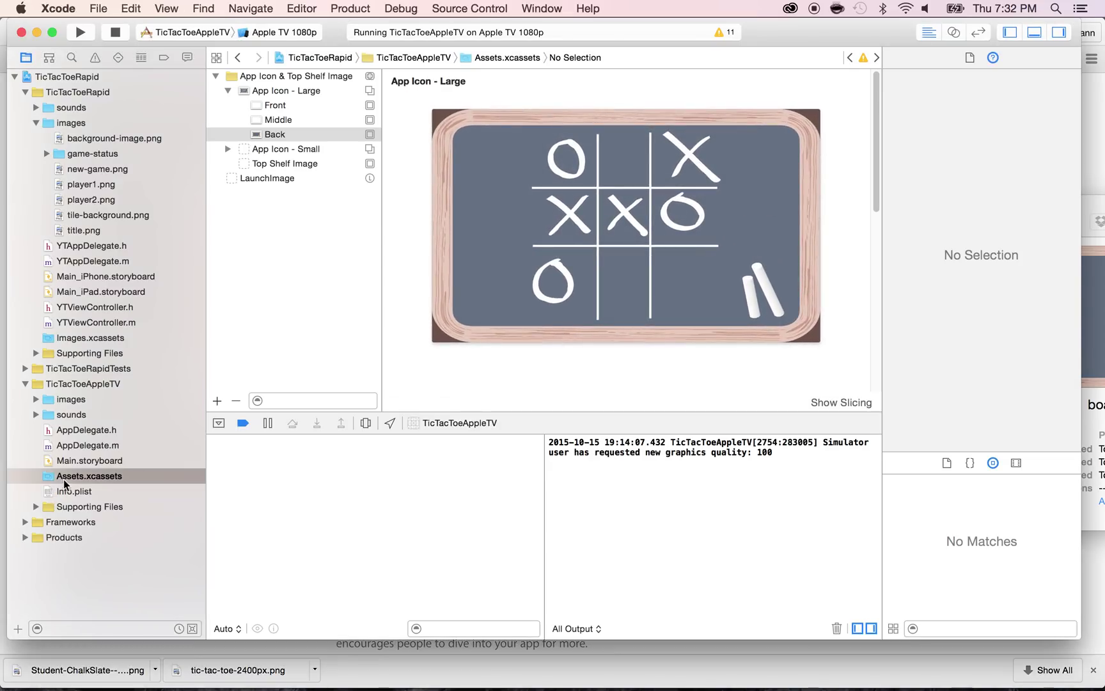
left_click(75, 480)
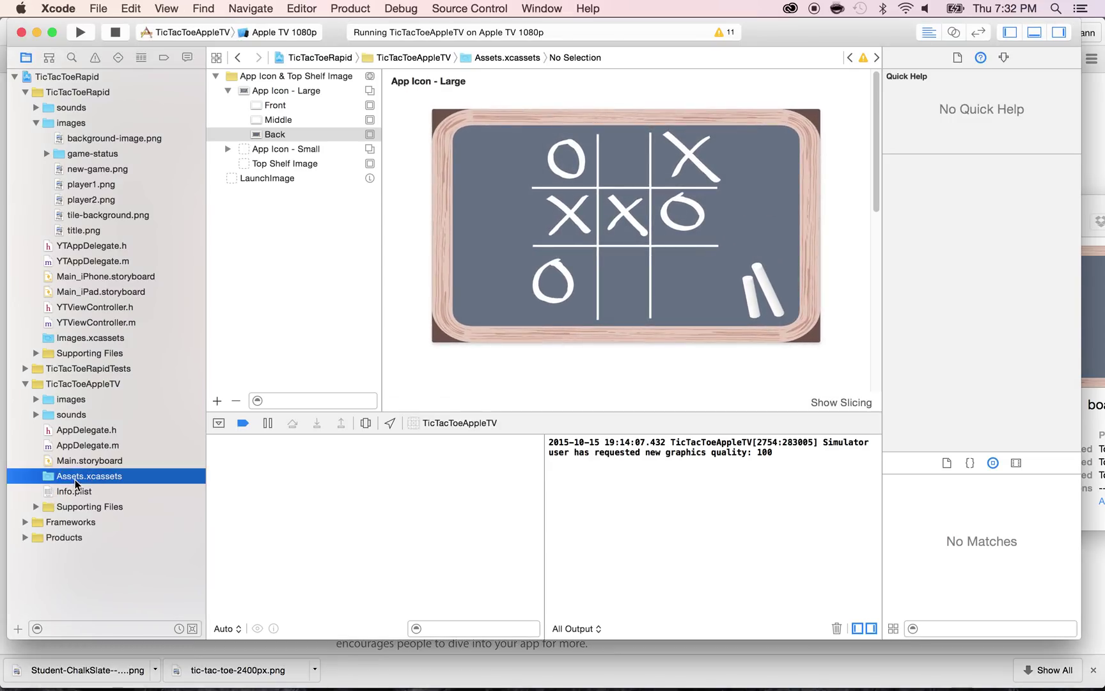
left_click(64, 384)
left_click(84, 477)
Expand App Icon - Small and scroll through its empty Front, Middle and Back image wells
left_click(228, 149)
left_click(277, 163)
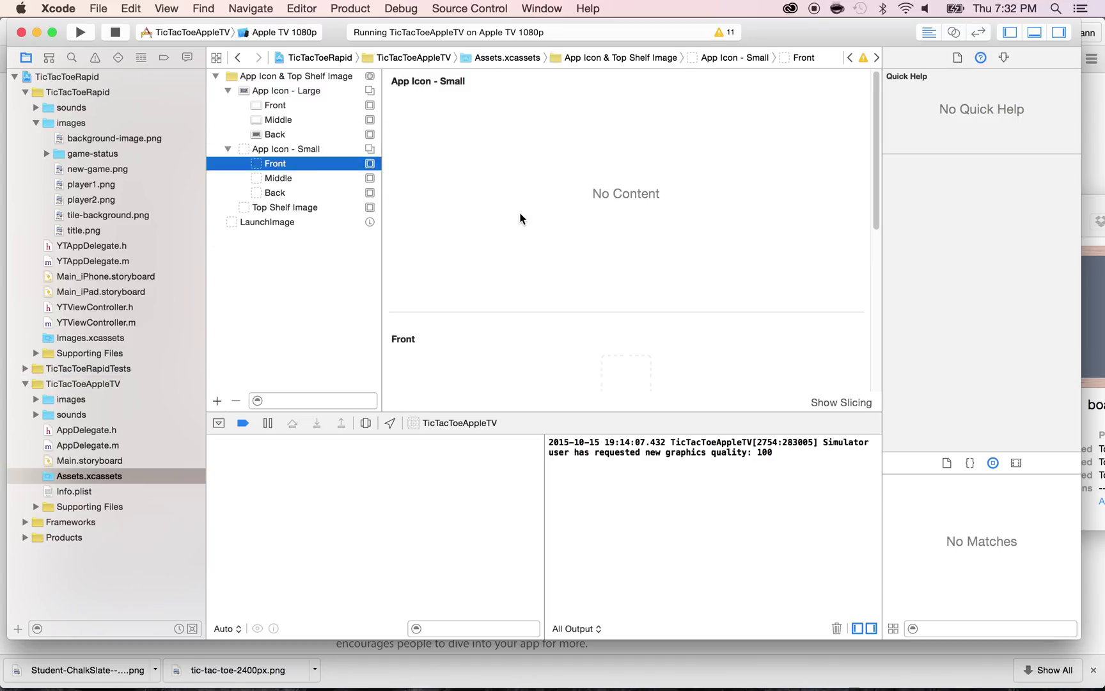
scroll(520, 218, "down", 1)
scroll(520, 218, "down", 4)
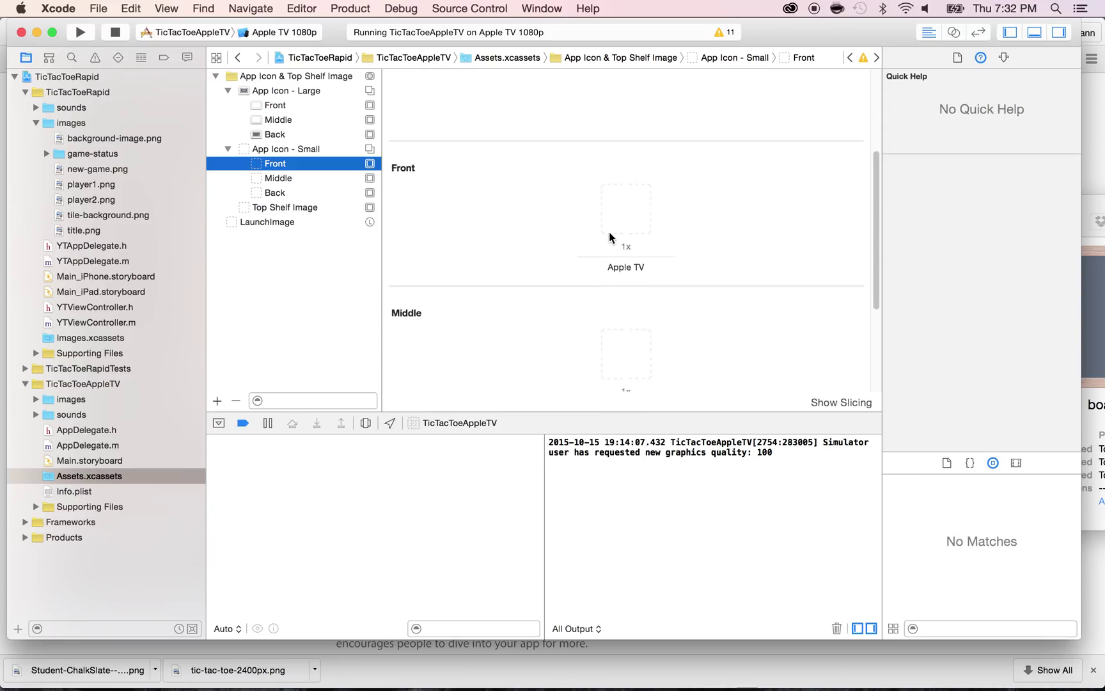
scroll(610, 236, "down", 1)
scroll(610, 237, "down", 4)
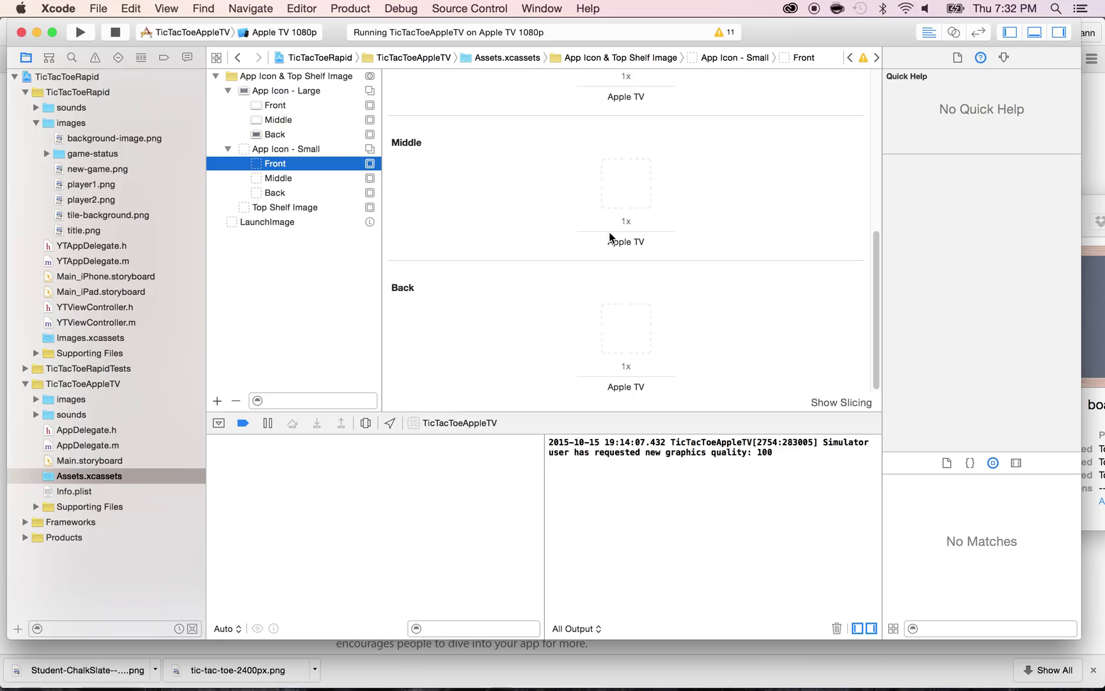
key("super+Tab")
key("super+Tab")
key("super+Tab")
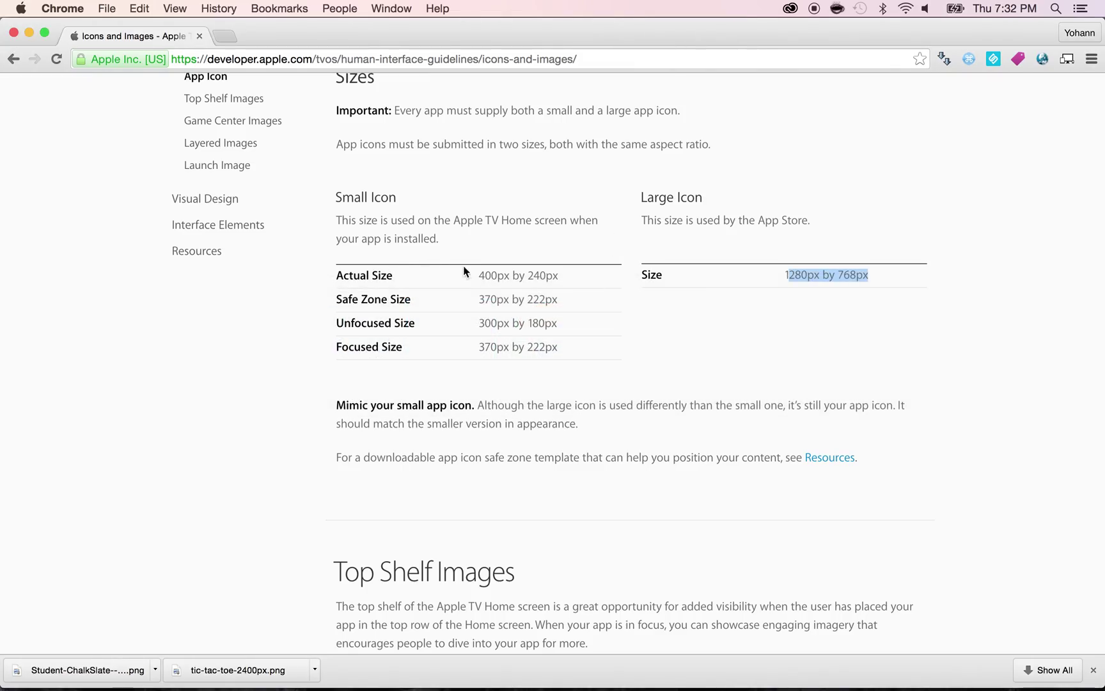
left_click_drag(479, 275, 552, 275)
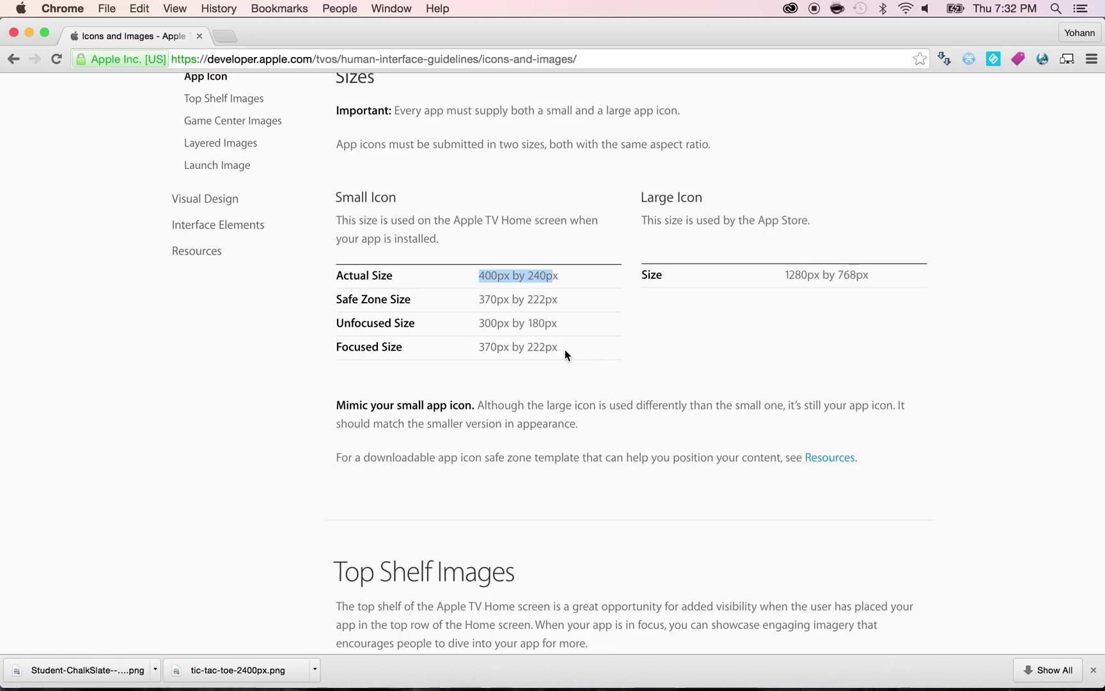
key("super+Tab")
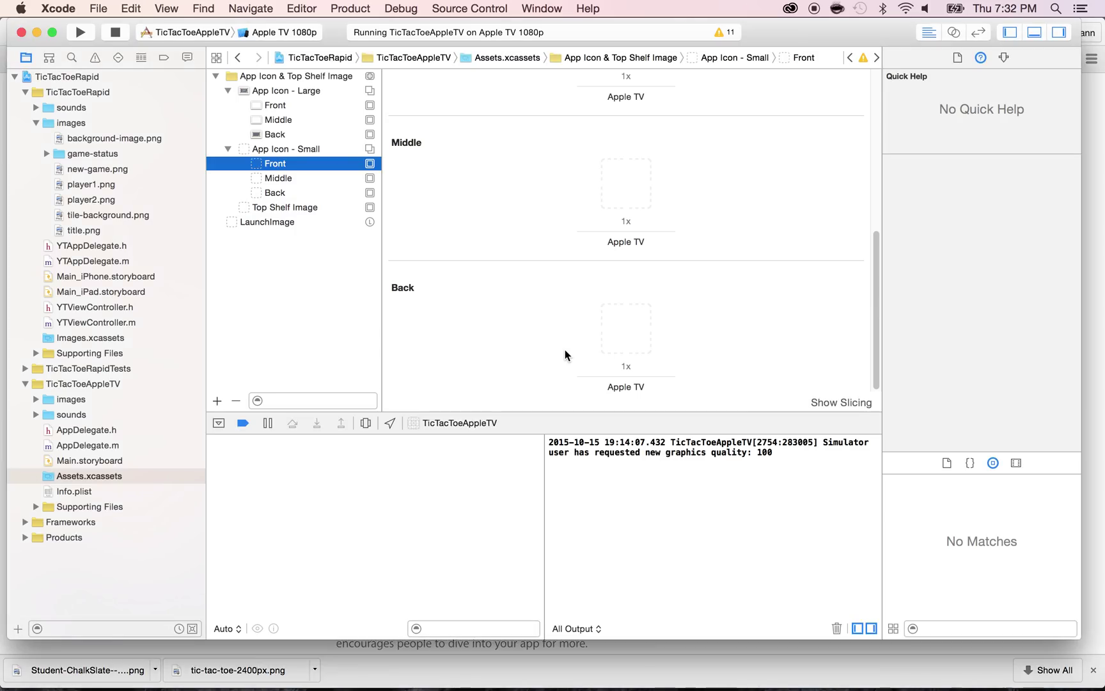
key("super+Tab")
key("super+Tab")
key("super+Tab")
key("super+Tab")
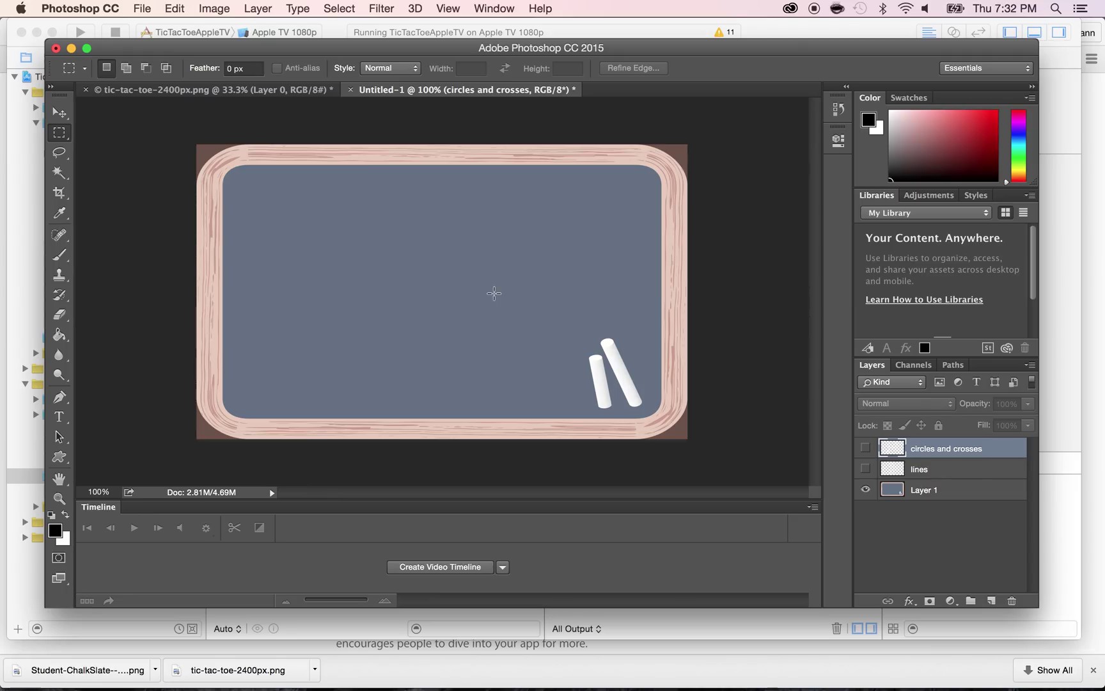
Open Save for Web and set the export width to 400 px (height 240)
key("super+alt+shift+s")
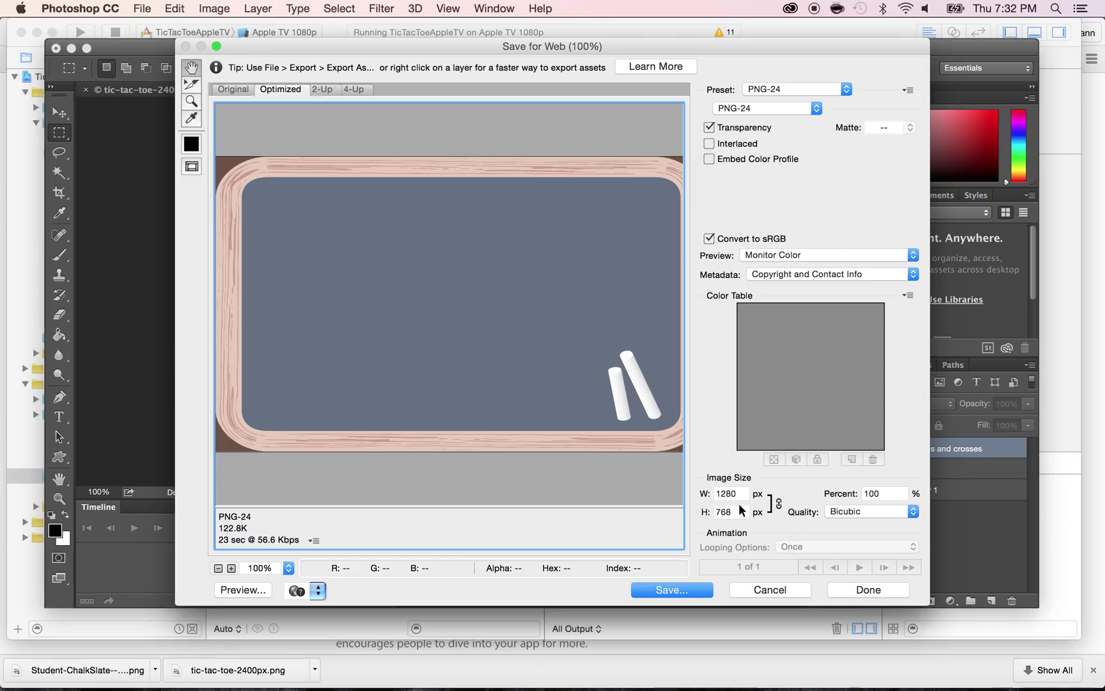
left_click(731, 496)
double_click(730, 496)
type("400")
key("Tab")
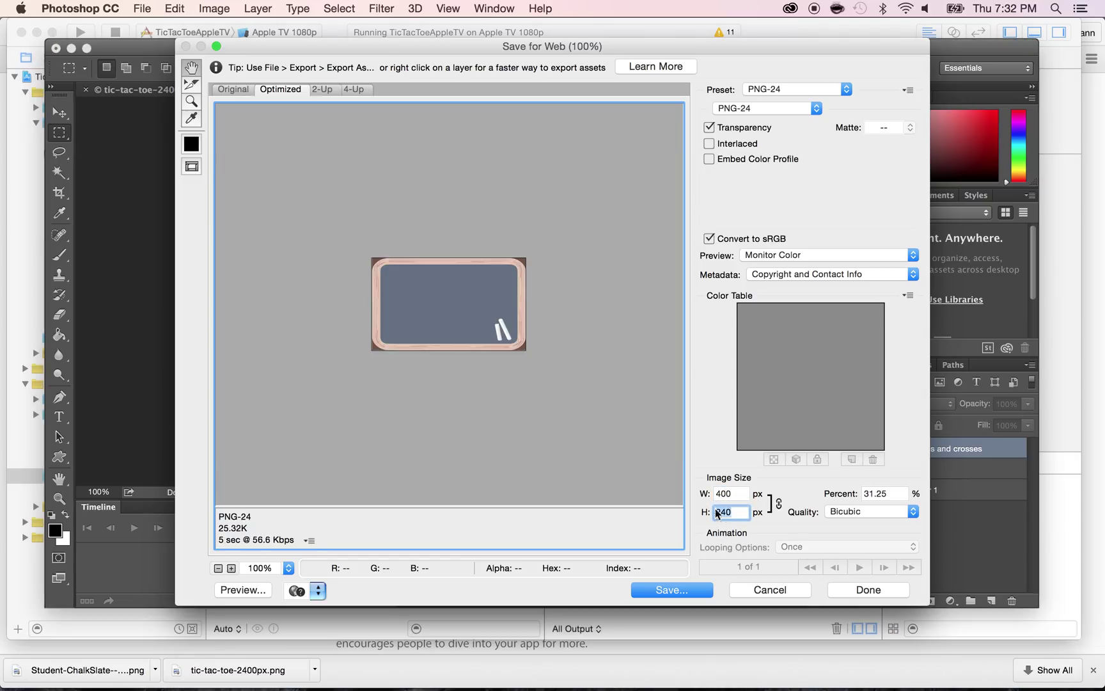
Save the chalkboard export as board-small.png on the Desktop
left_click(680, 588)
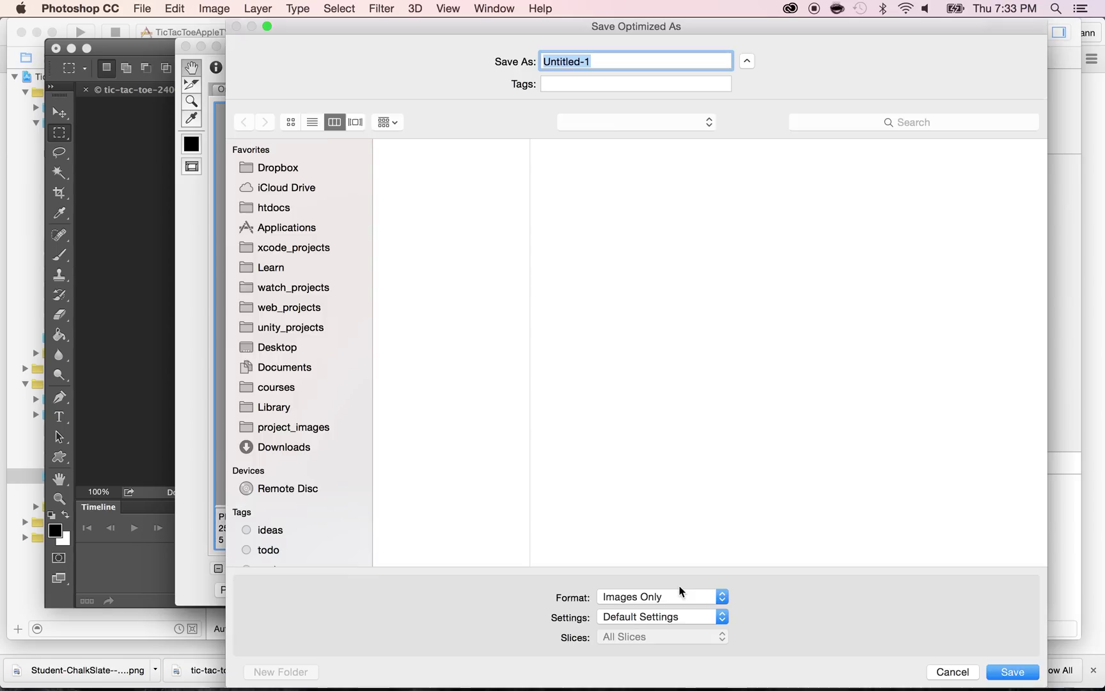
type("board-small.png")
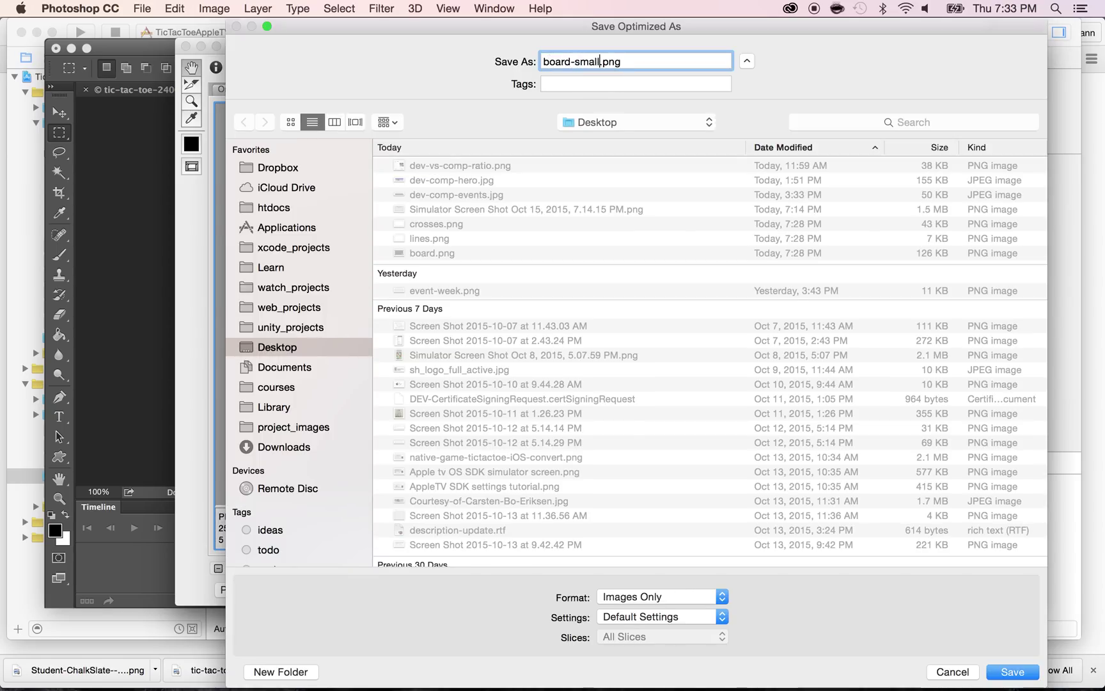
key("Return")
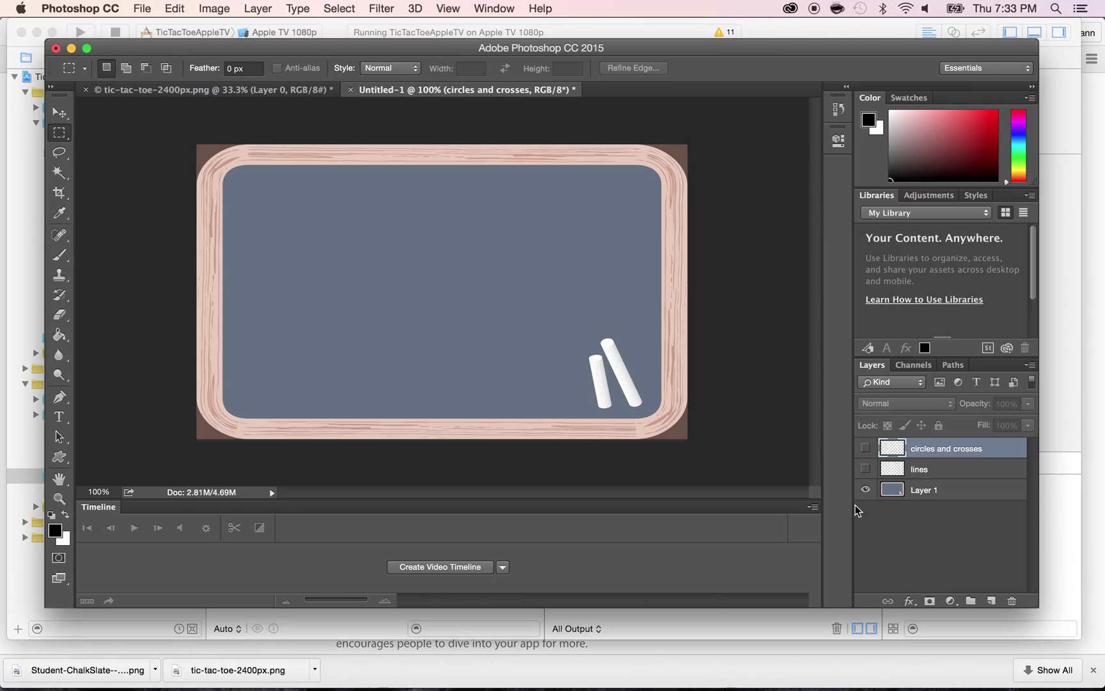
Show only the grid lines layer and set the Save for Web width to 400 px
left_click(865, 491)
left_click(866, 469)
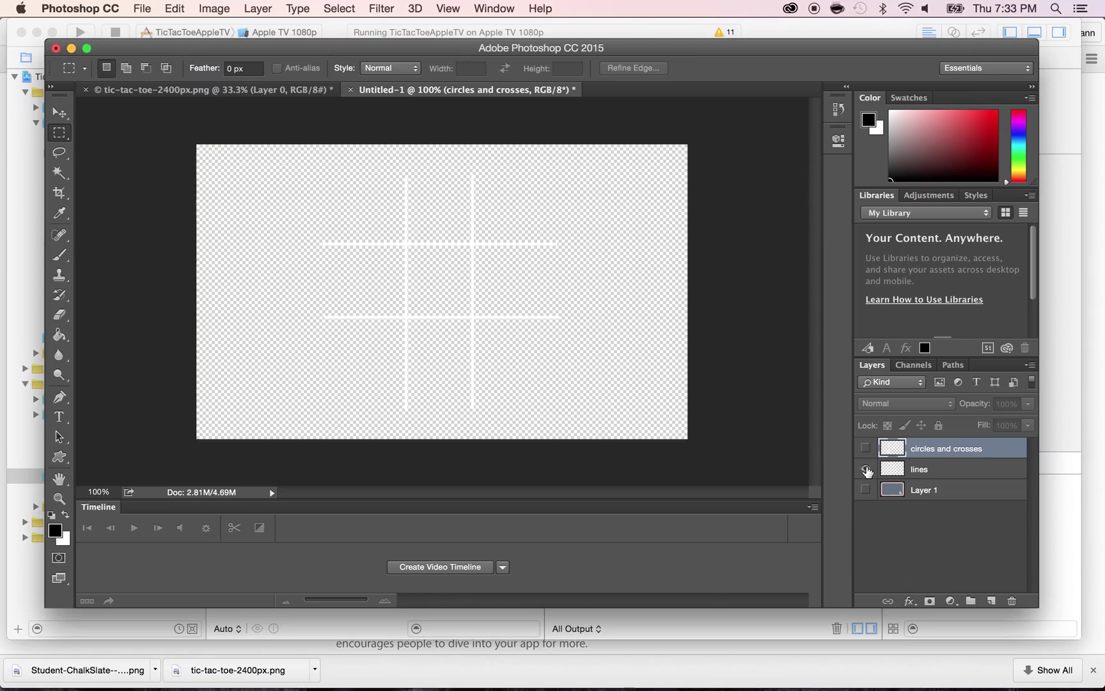
key("super+alt+shift+s")
double_click(730, 493)
type("400")
key("Tab")
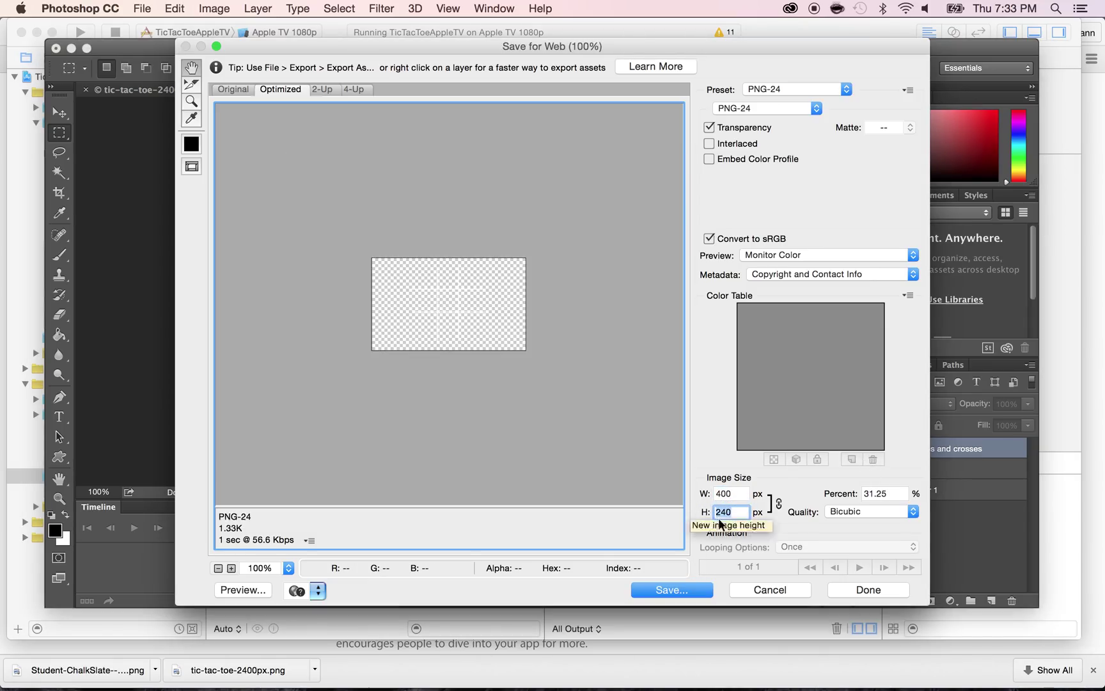
Save the export as lines-small.png and make the circles and crosses layer visible
left_click(657, 591)
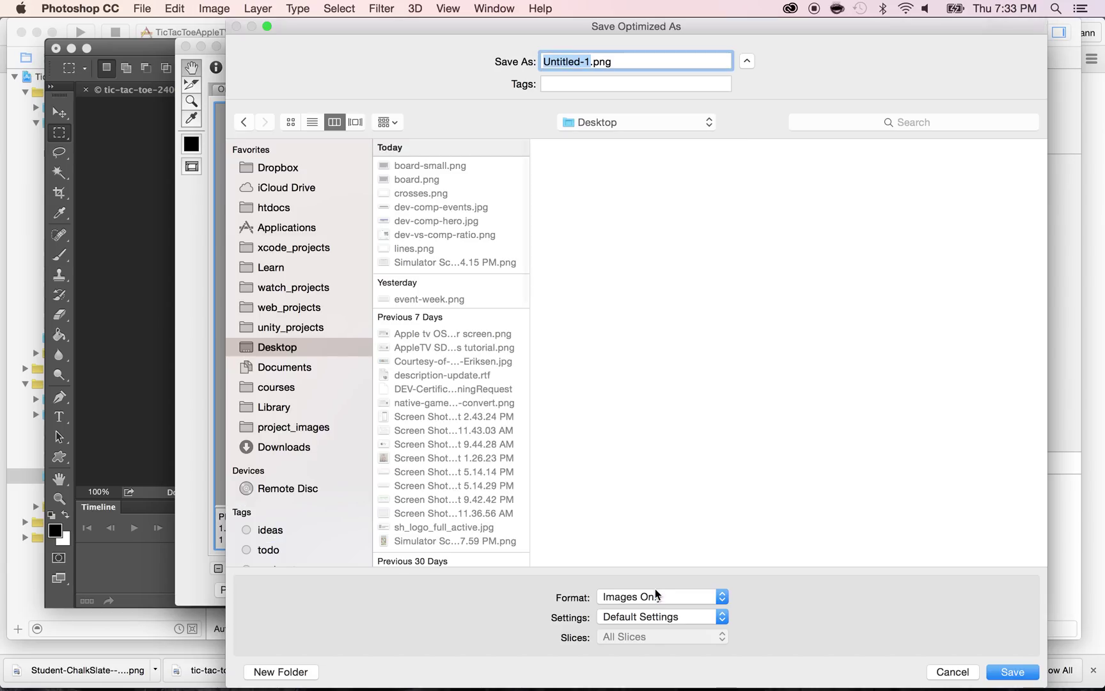
type("lines-small")
key("Return")
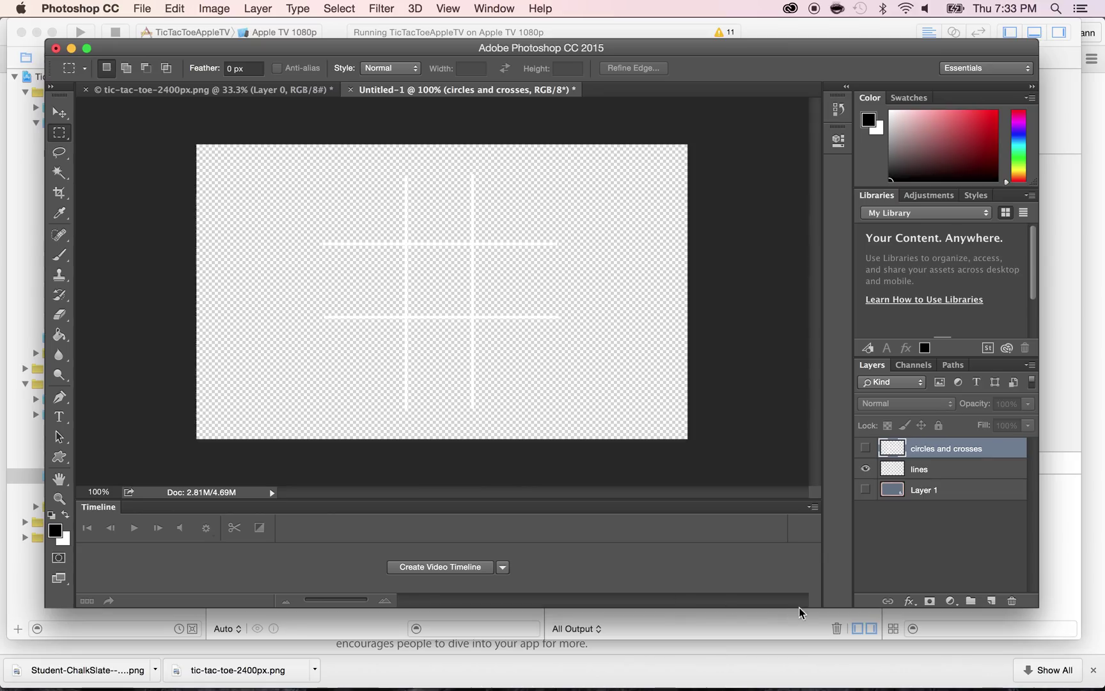
left_click(866, 448)
Hide the grid lines so only circles and crosses show, and set the export width to 400 px
left_click(865, 469)
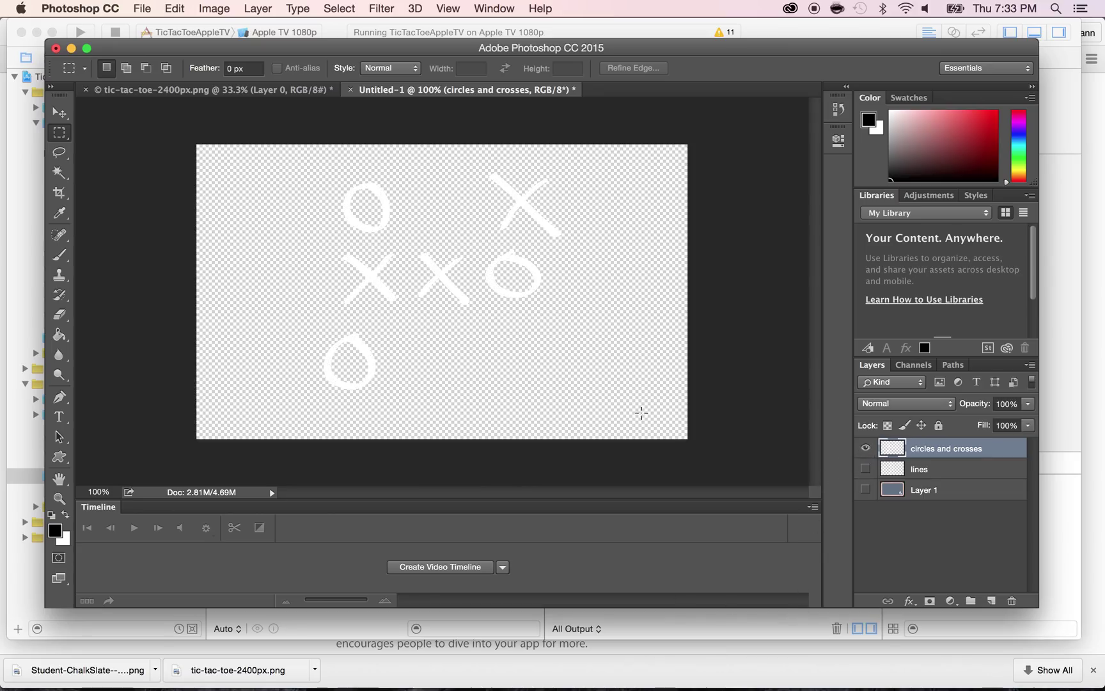
key("super+alt+shift+s")
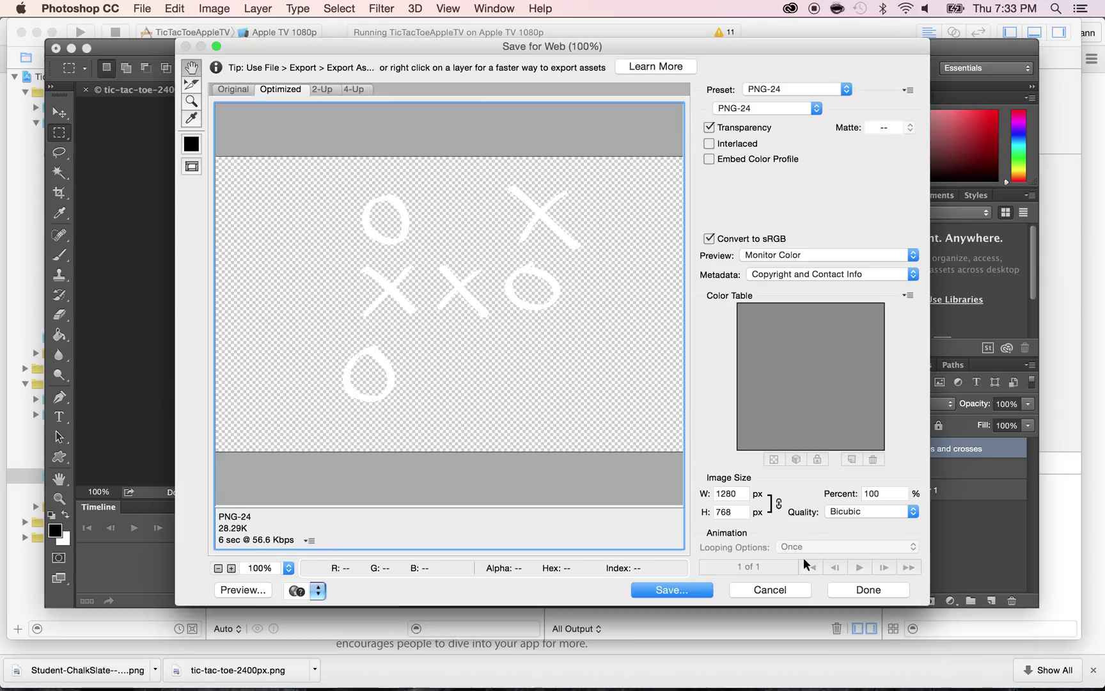
key("Return")
key("Escape")
double_click(724, 493)
type("400")
key("Tab")
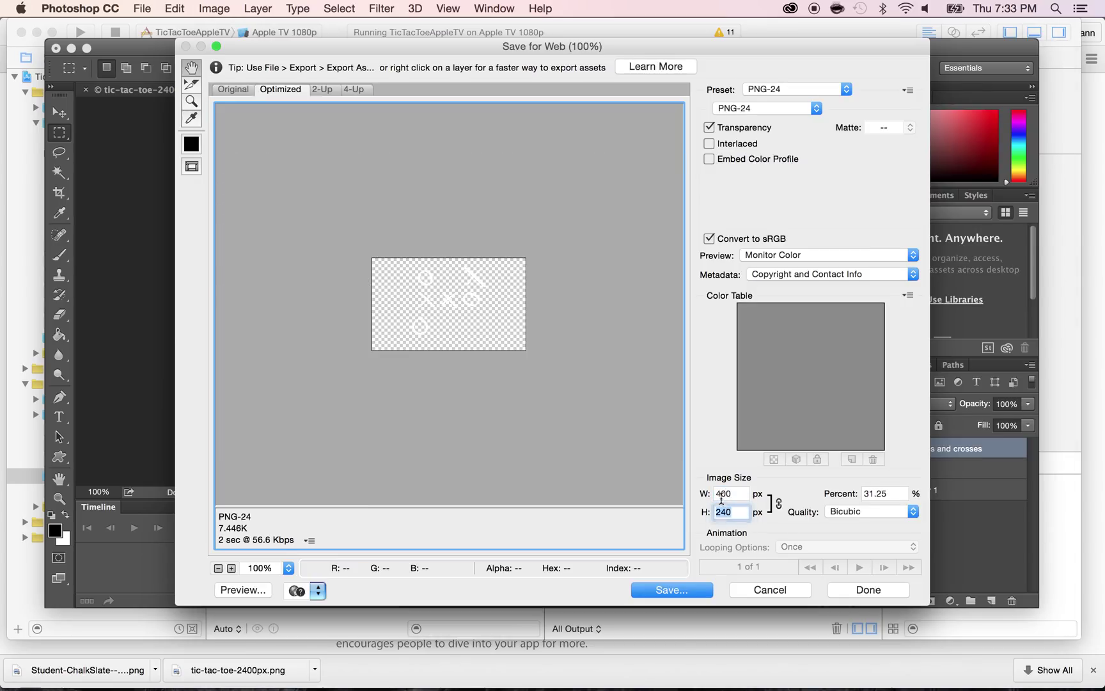
Save the export as crosses-small.png on the Desktop
left_click(670, 589)
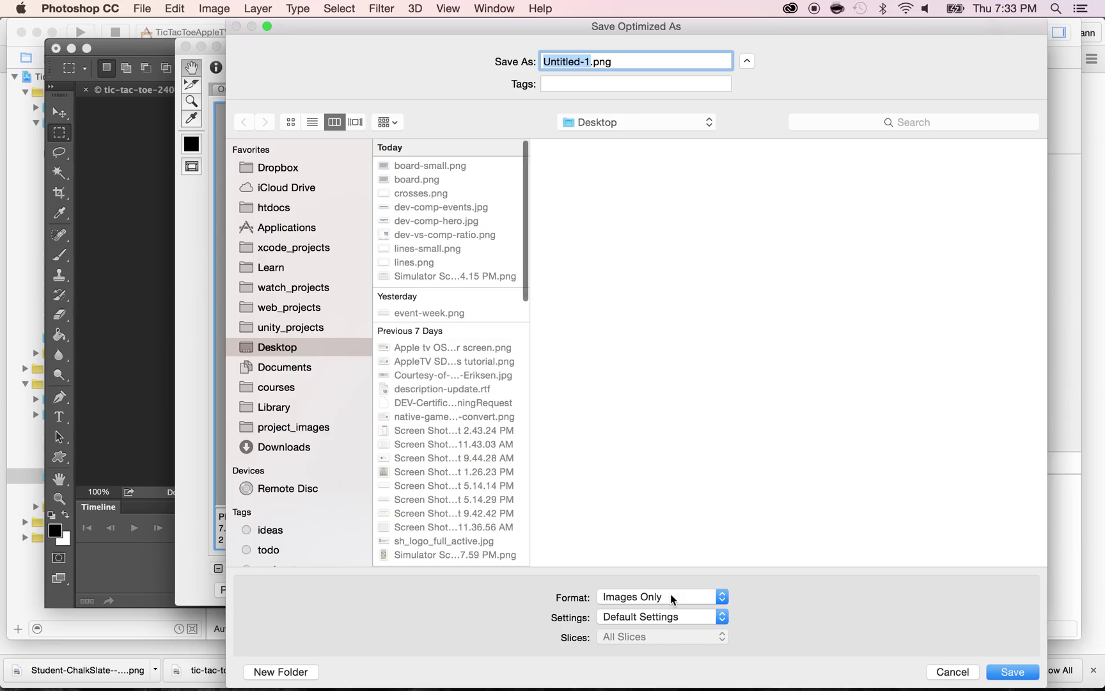
type("crosses-small")
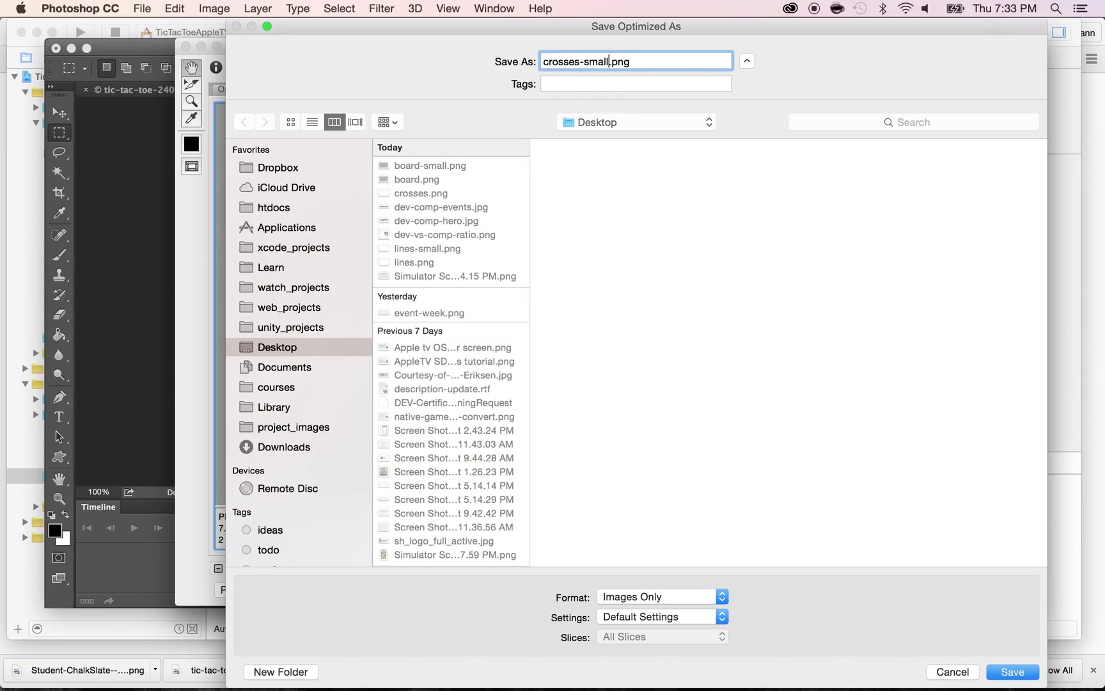
key("Return")
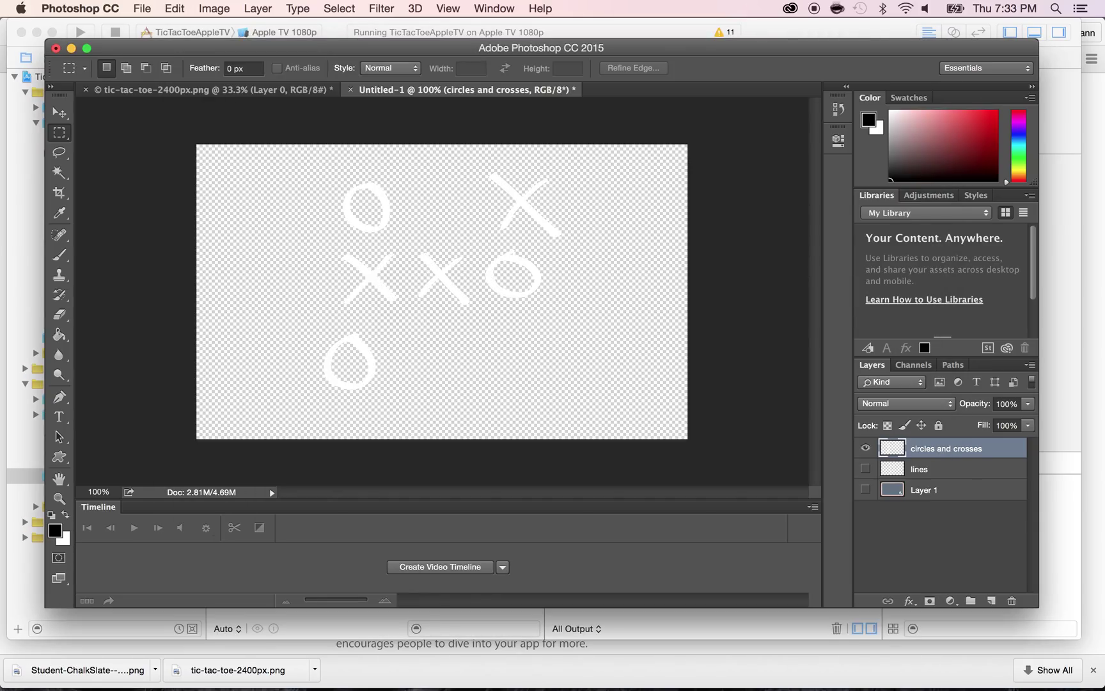
Drag board-small.png from the Desktop window into the small icon's Back layer
key("super+Tab")
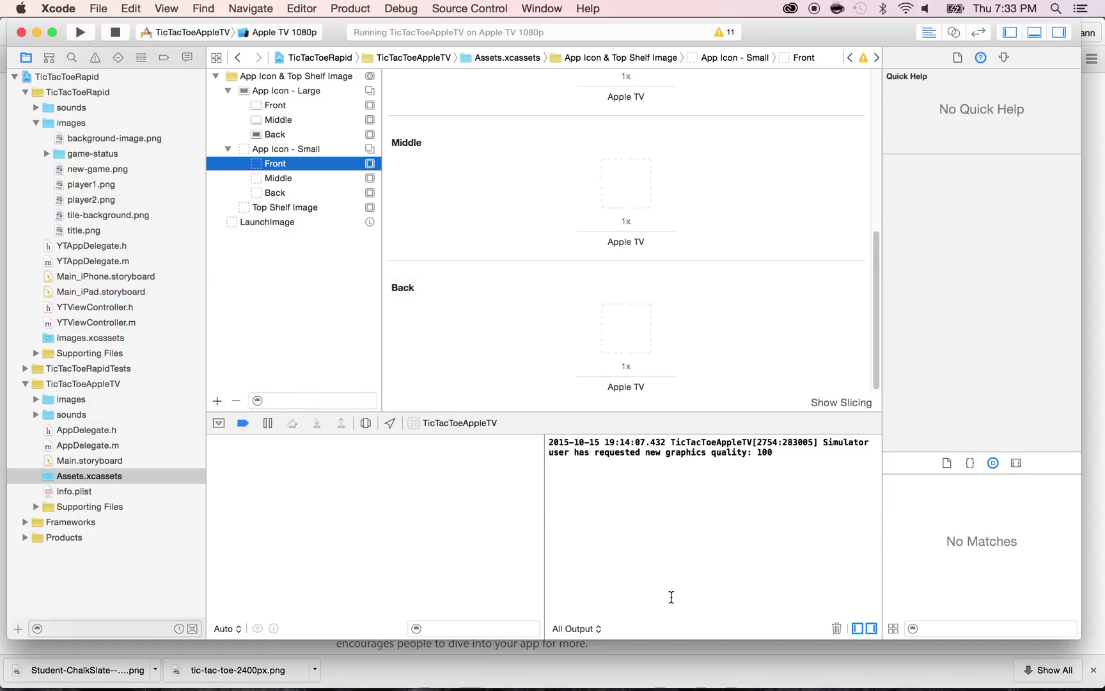
key("super+Tab")
key("super+Tab")
key("super+Tab")
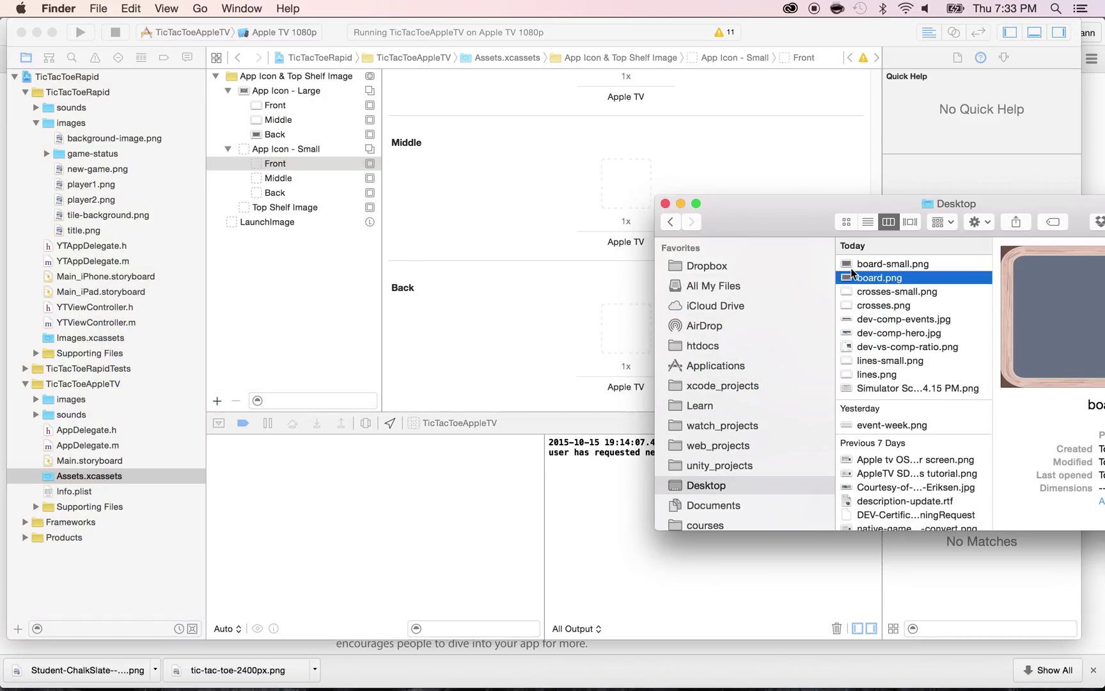
left_click(851, 264)
scroll(549, 293, "down", 1)
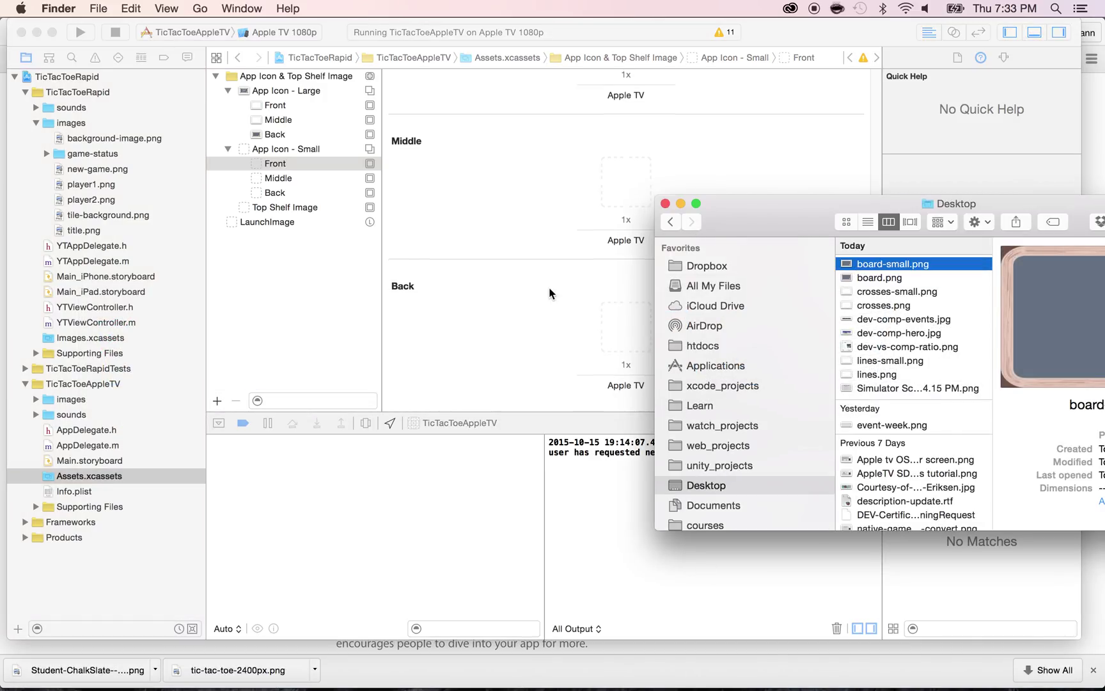
left_click_drag(726, 204, 739, 250)
left_click(867, 311)
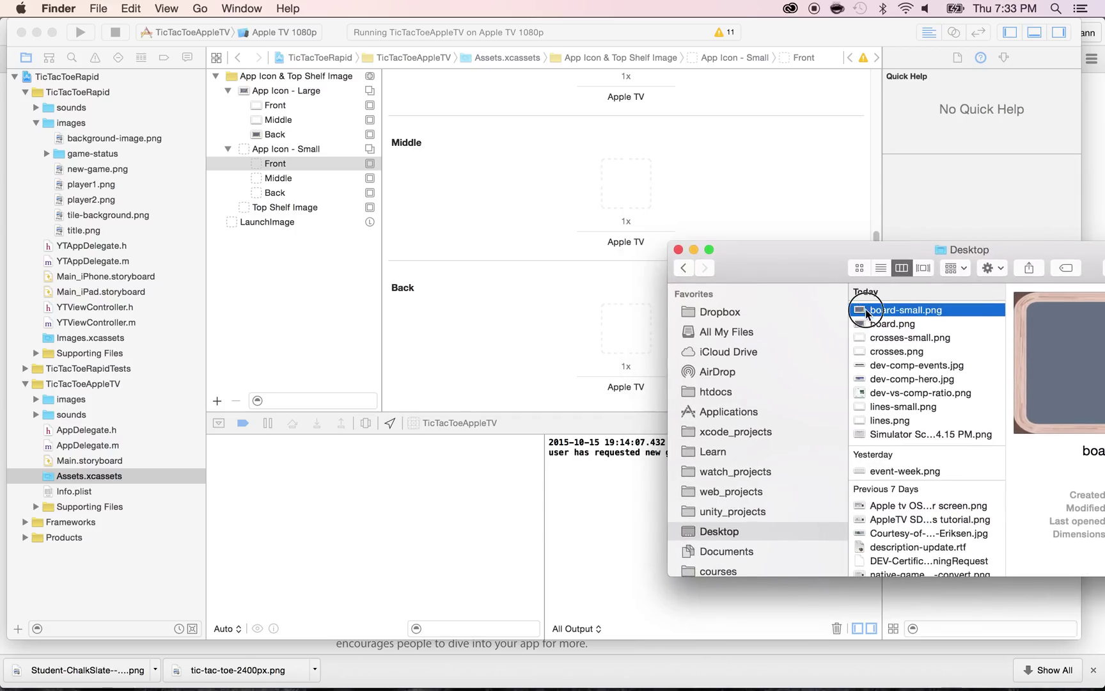
left_click_drag(867, 312, 628, 330)
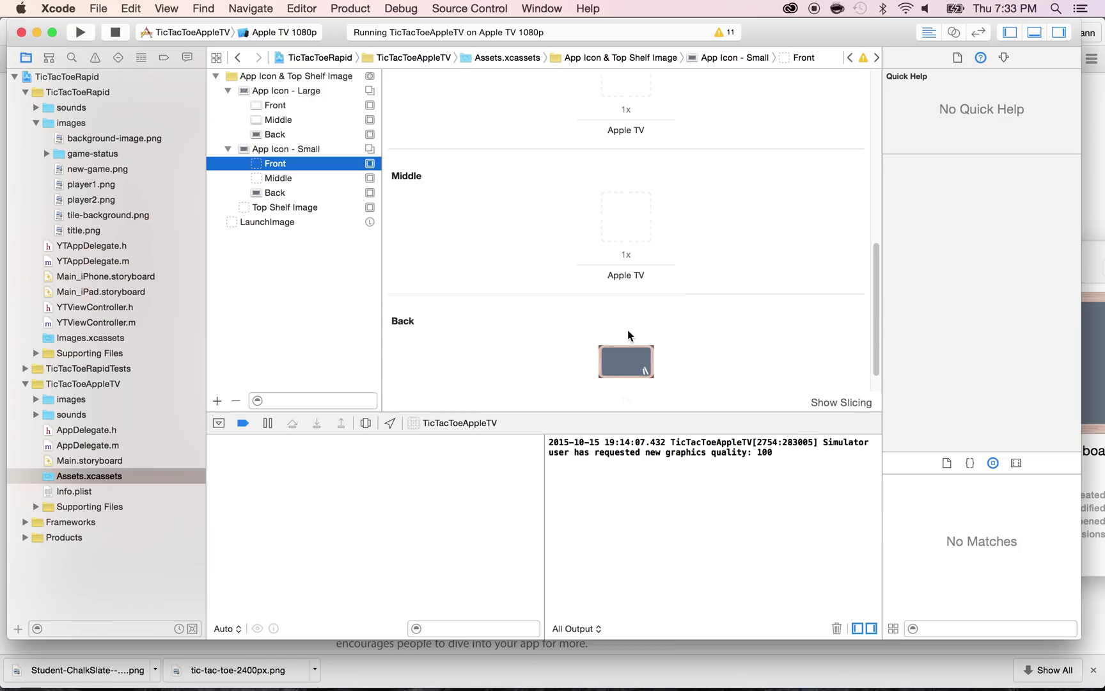
Drop lines-small.png into the Middle layer and crosses-small.png into the Front layer
key("super+Tab")
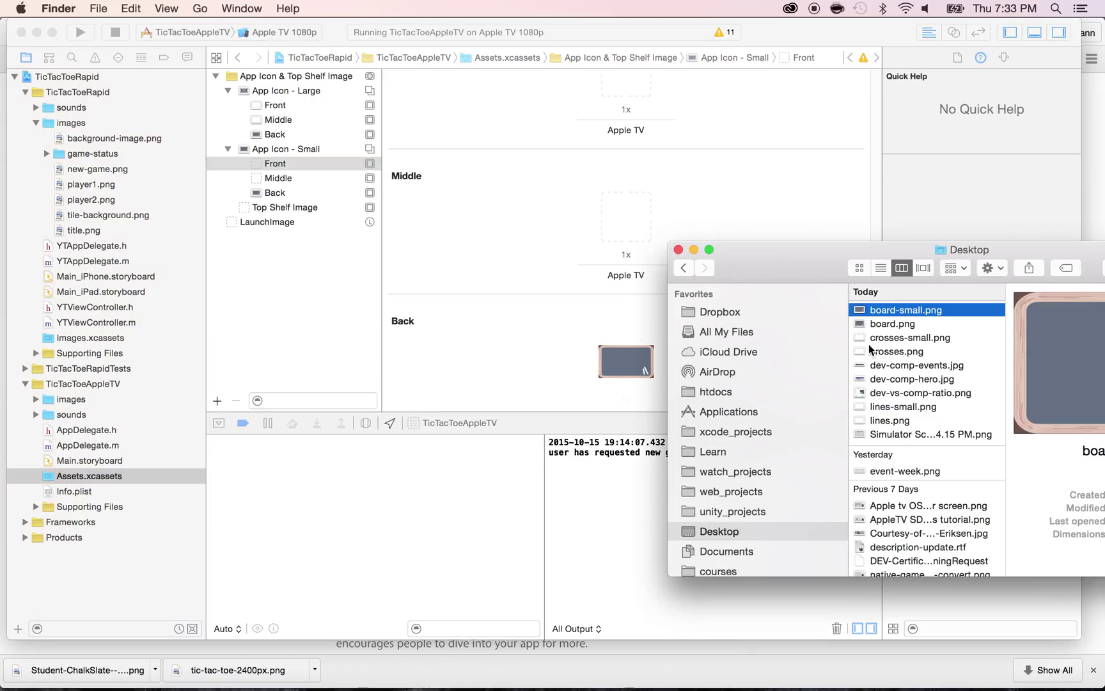
left_click_drag(868, 410, 623, 219)
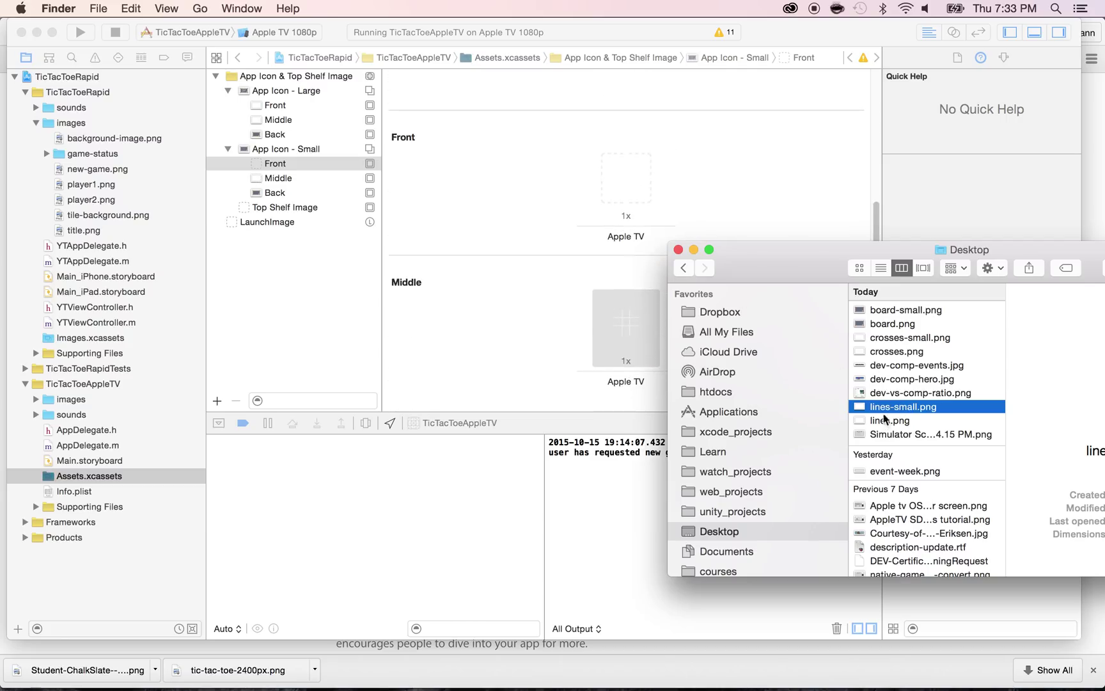
left_click_drag(873, 344, 624, 180)
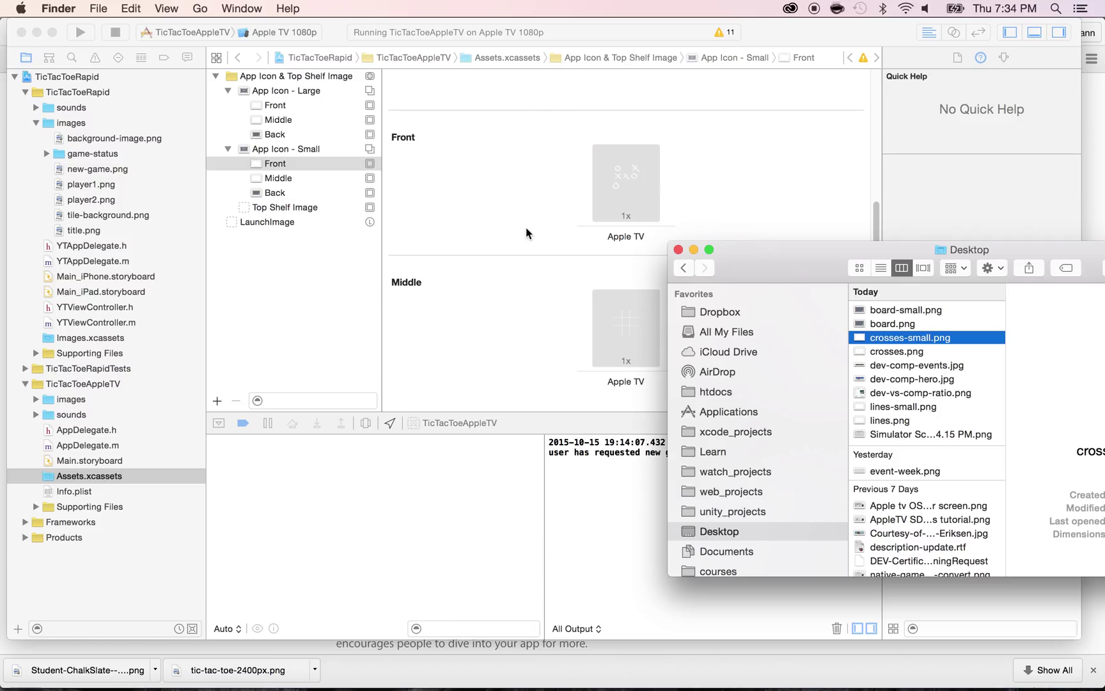
scroll(526, 231, "down", 3)
scroll(526, 232, "up", 10)
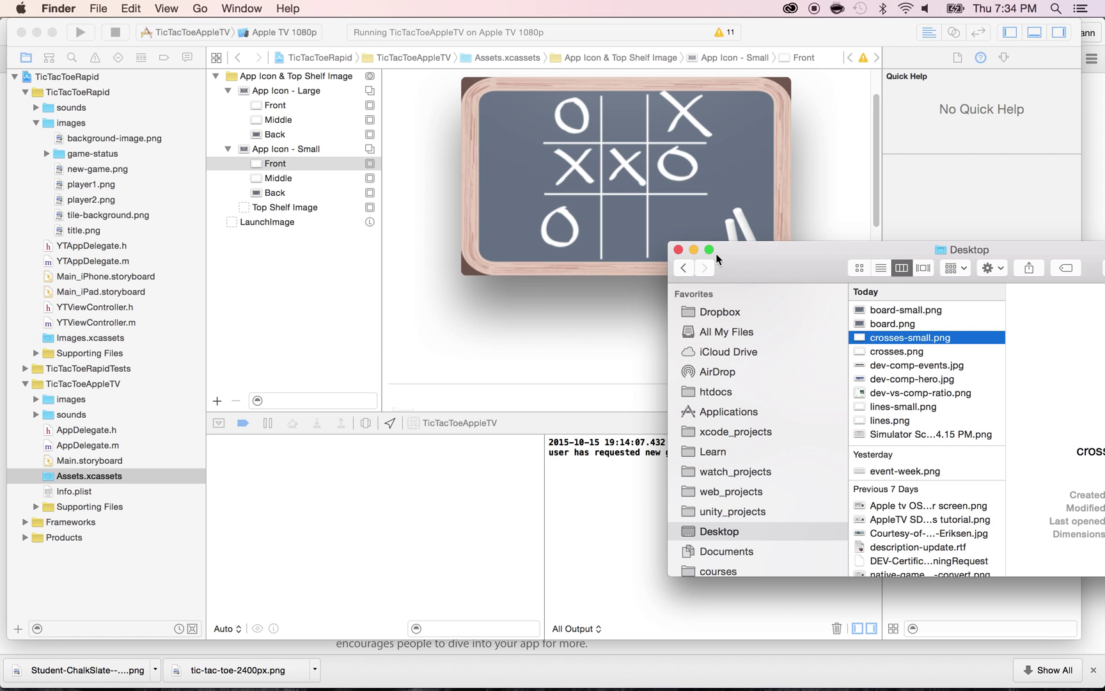
Move the Finder Desktop window aside and close it
left_click_drag(716, 257, 571, 417)
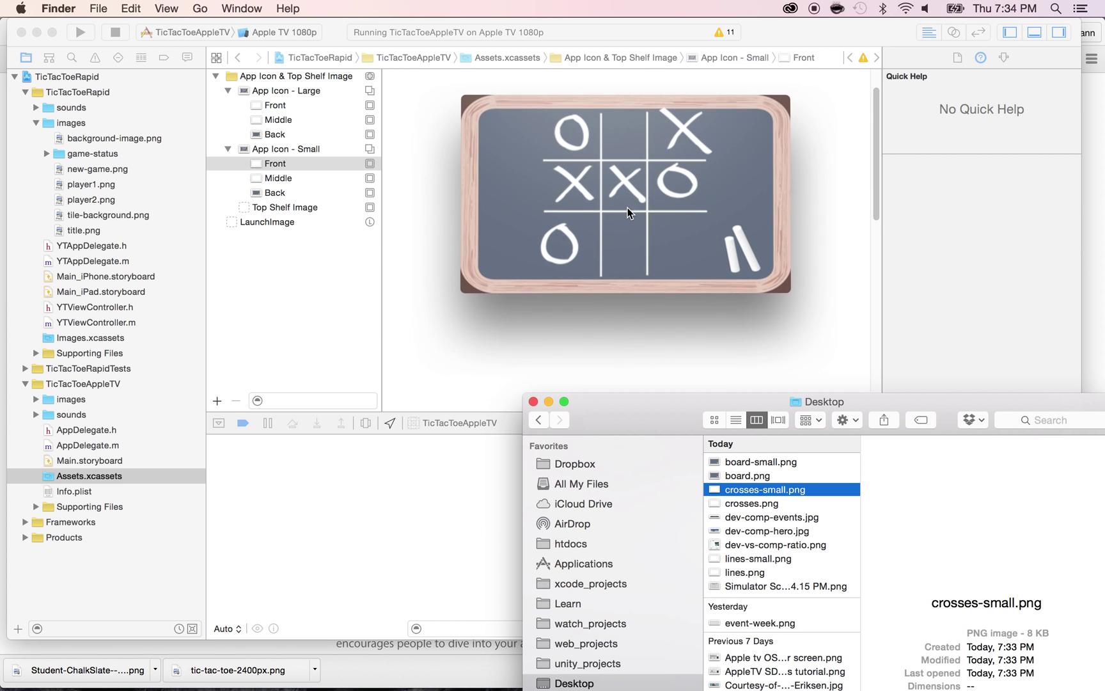
left_click(533, 401)
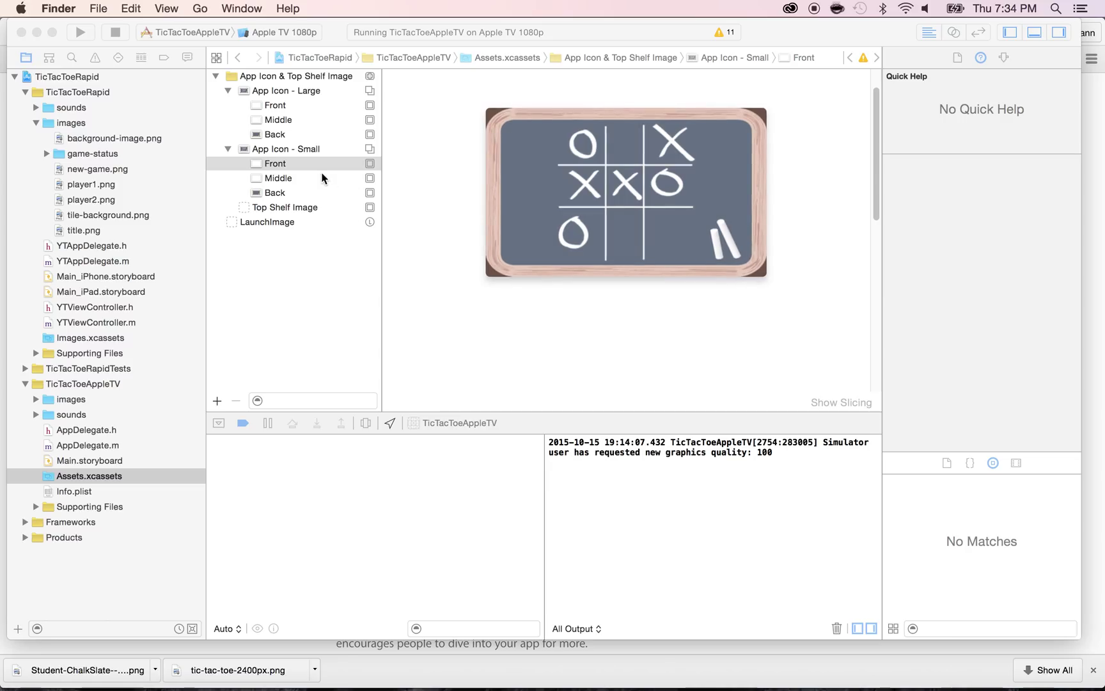
left_click(290, 162)
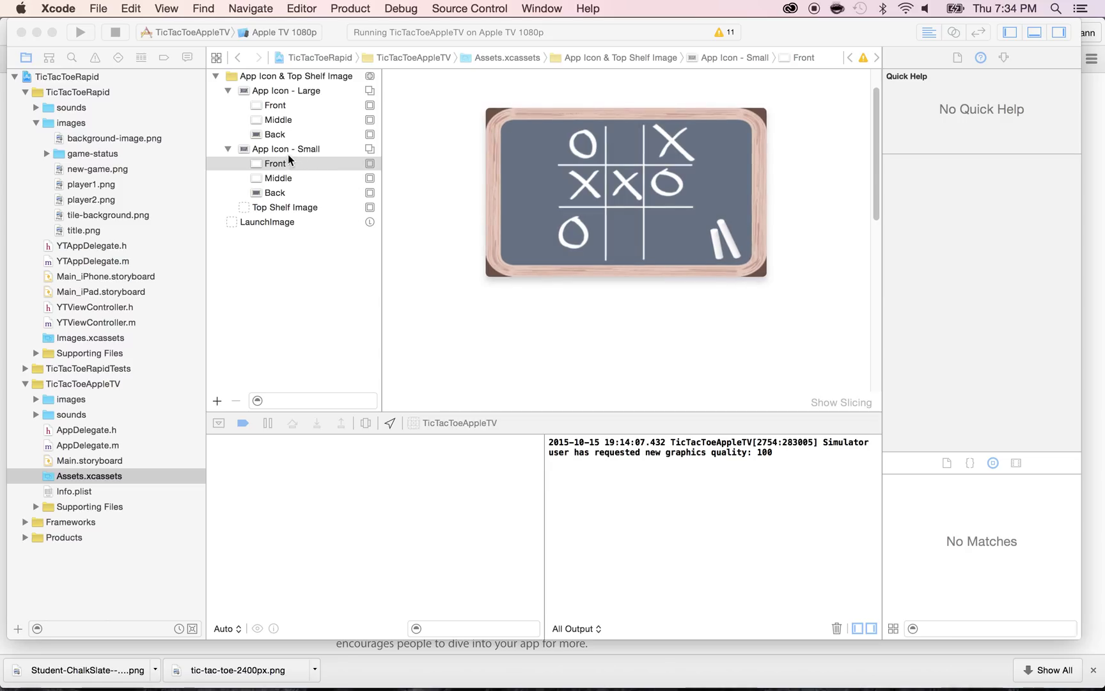
left_click(282, 149)
right_click(282, 150)
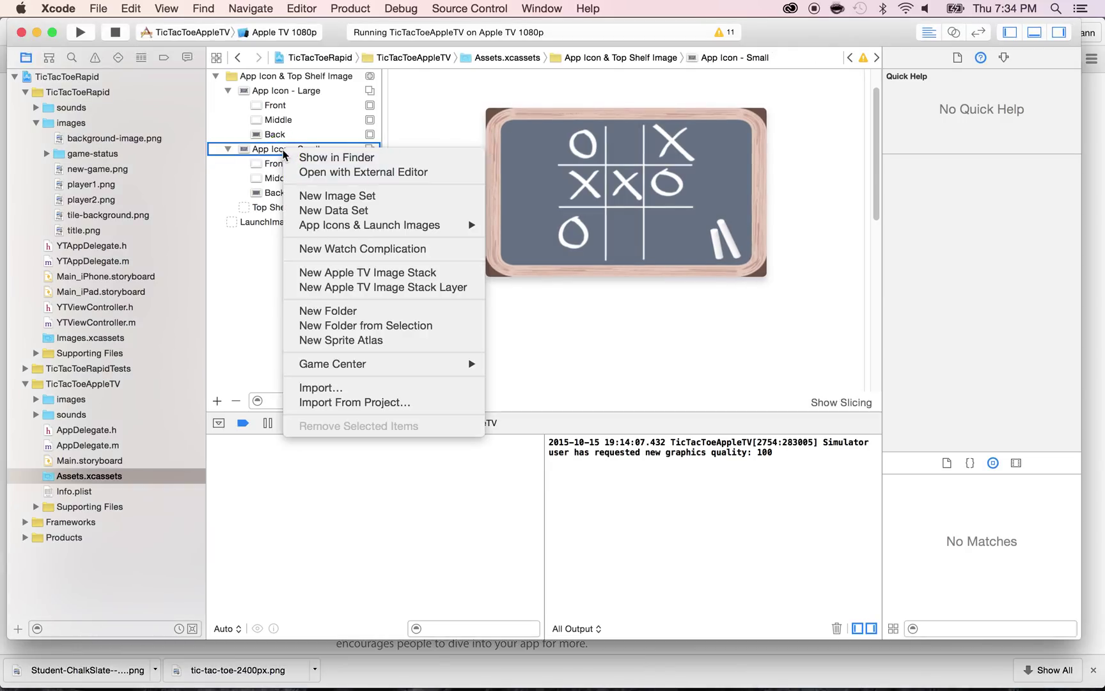
left_click(269, 156)
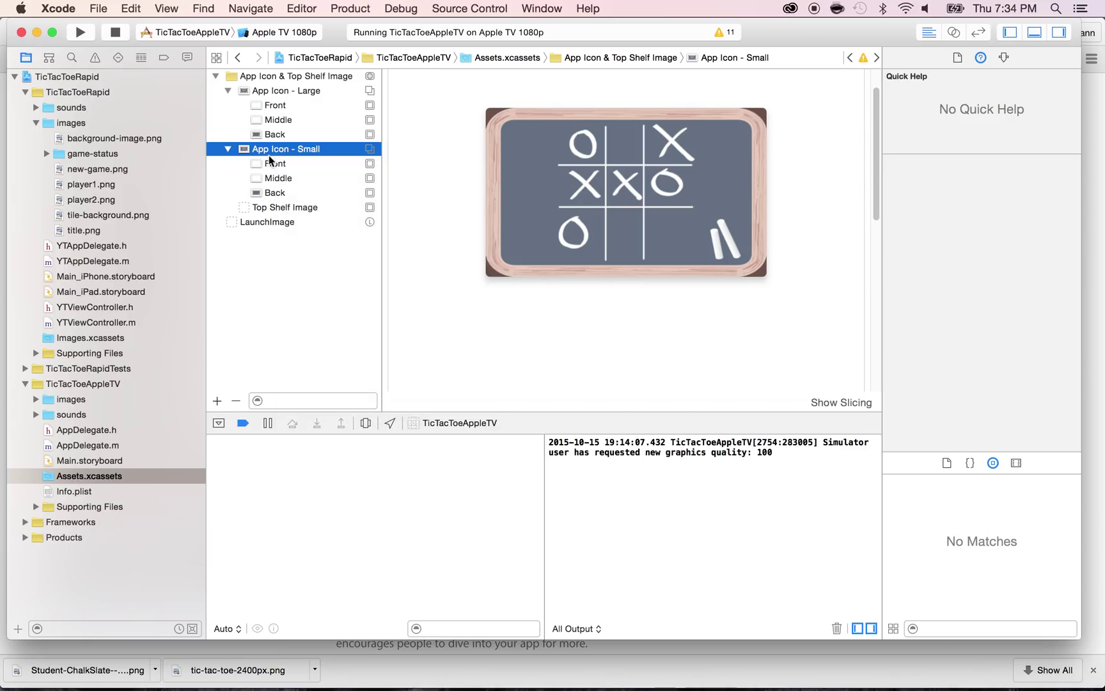
scroll(486, 313, "down", 10)
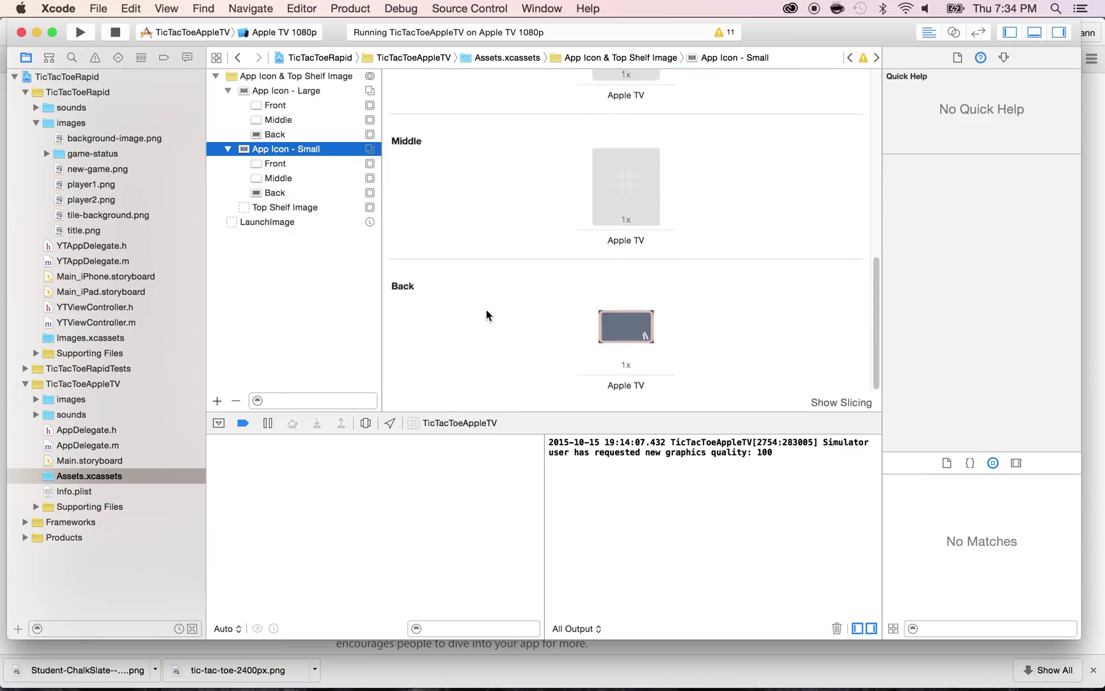
right_click(484, 349)
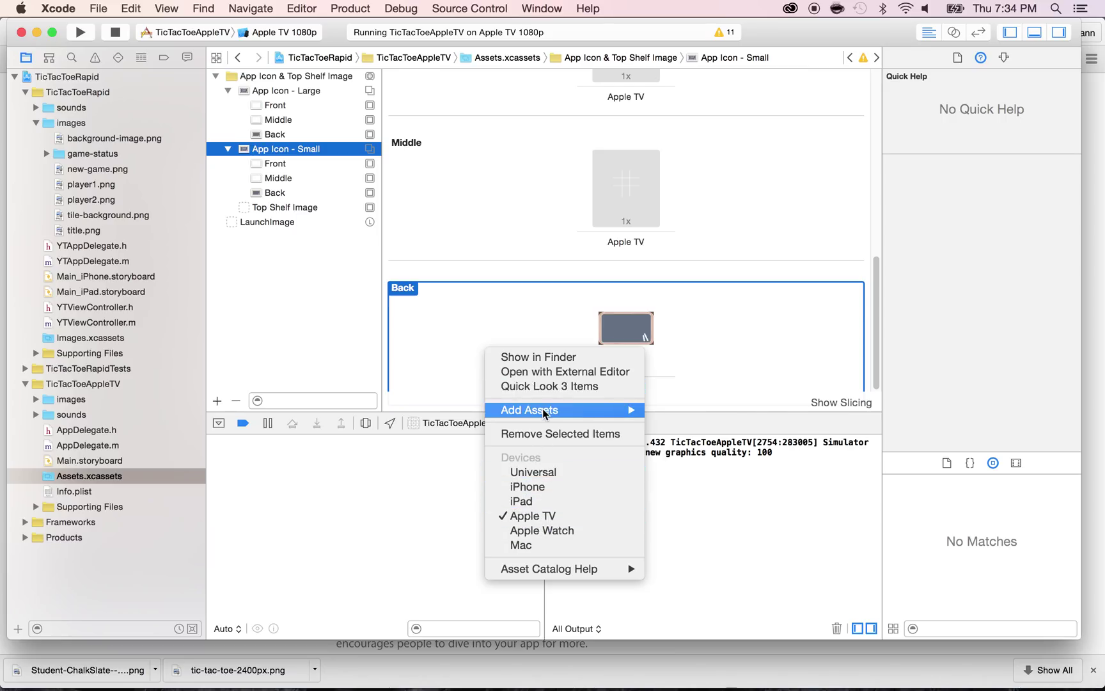
mouse_move(545, 413)
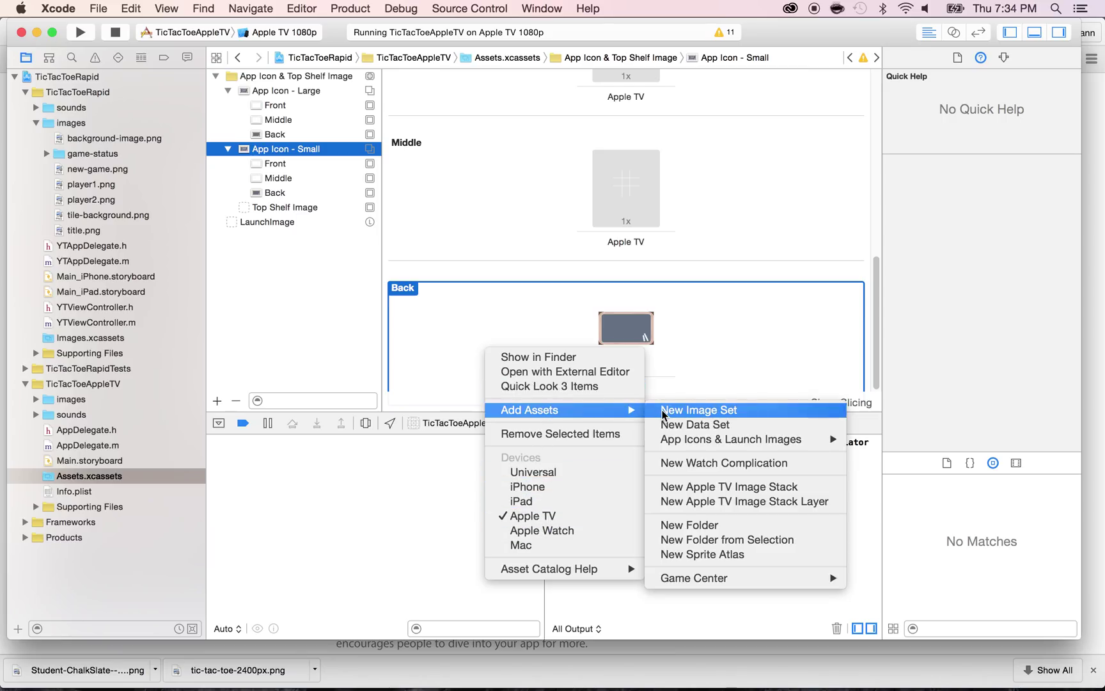
left_click(478, 224)
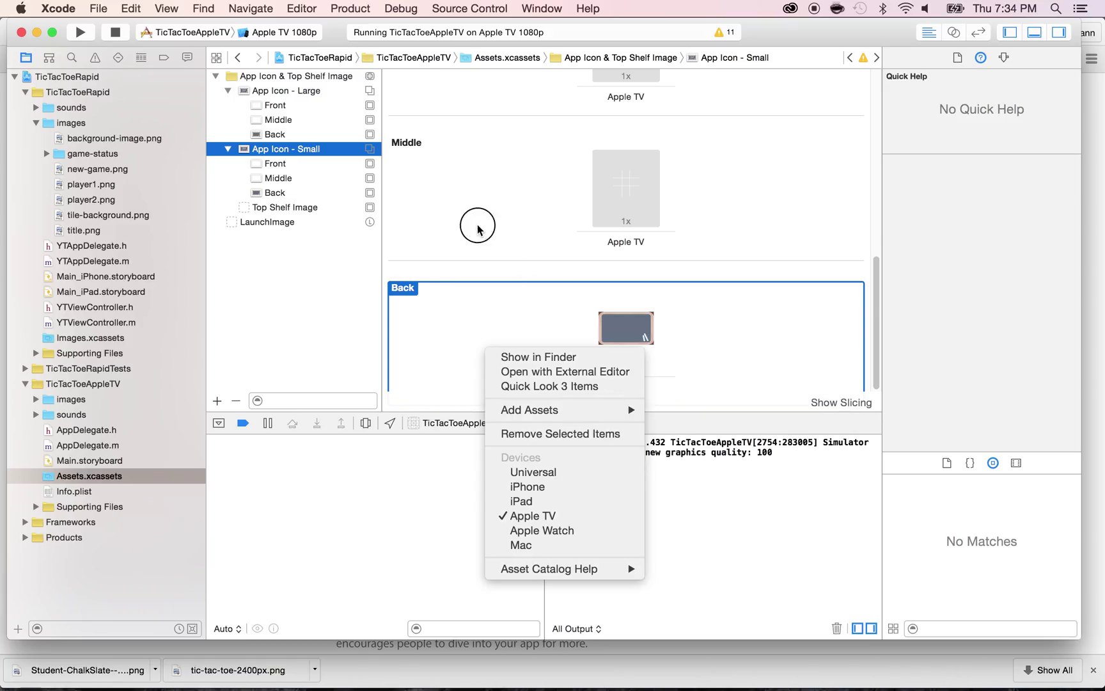
scroll(477, 224, "up", 3)
scroll(477, 225, "up", 5)
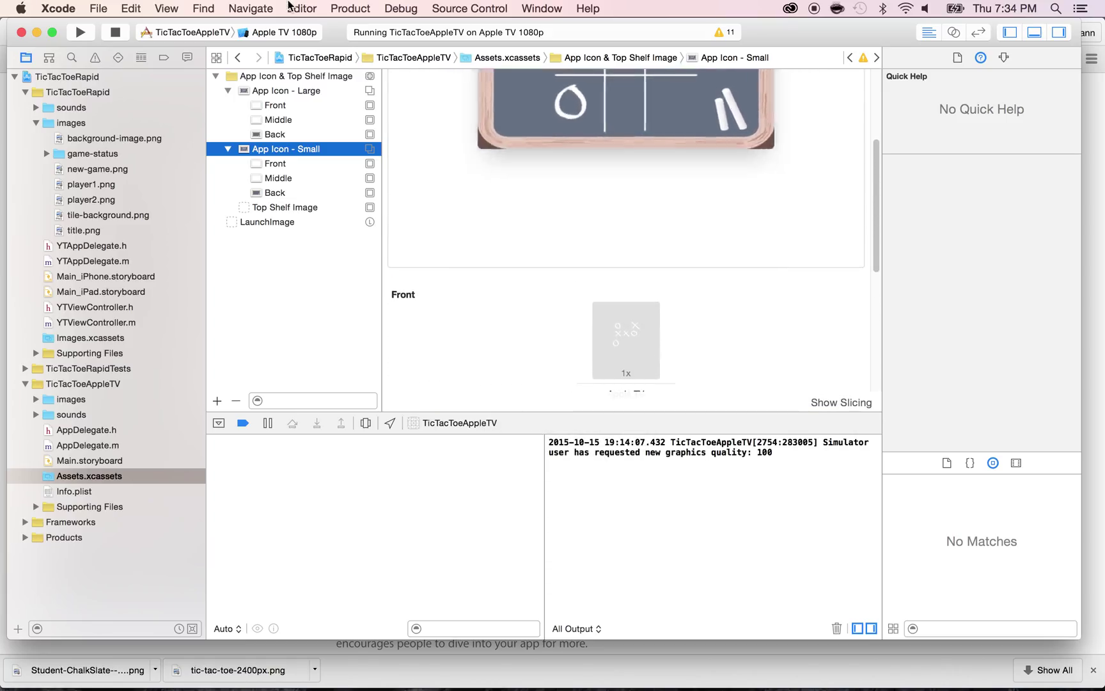
Clean the TicTacToeAppleTV project with Product > Clean, then build and run it on Apple TV 1080p
left_click(350, 9)
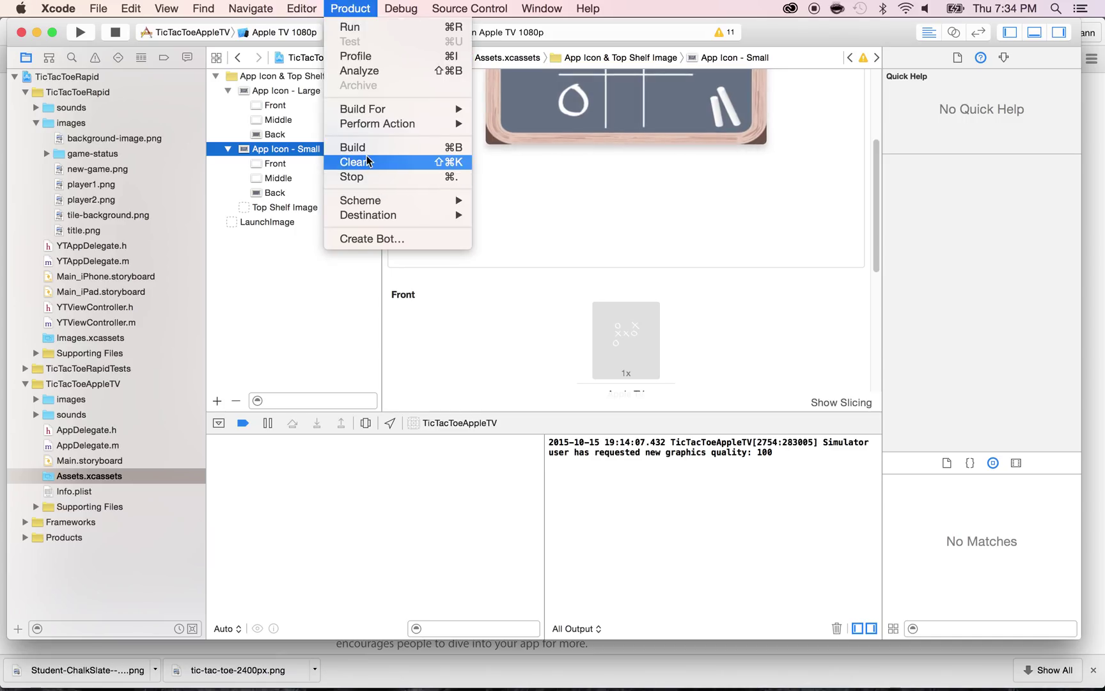
left_click(366, 159)
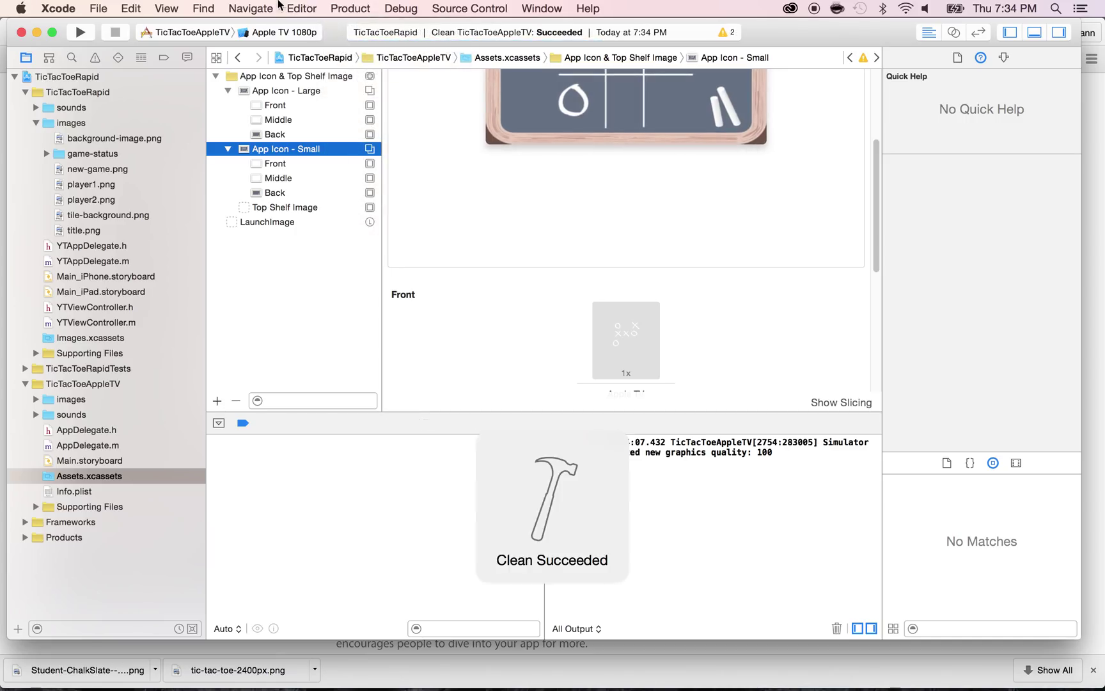
left_click(350, 8)
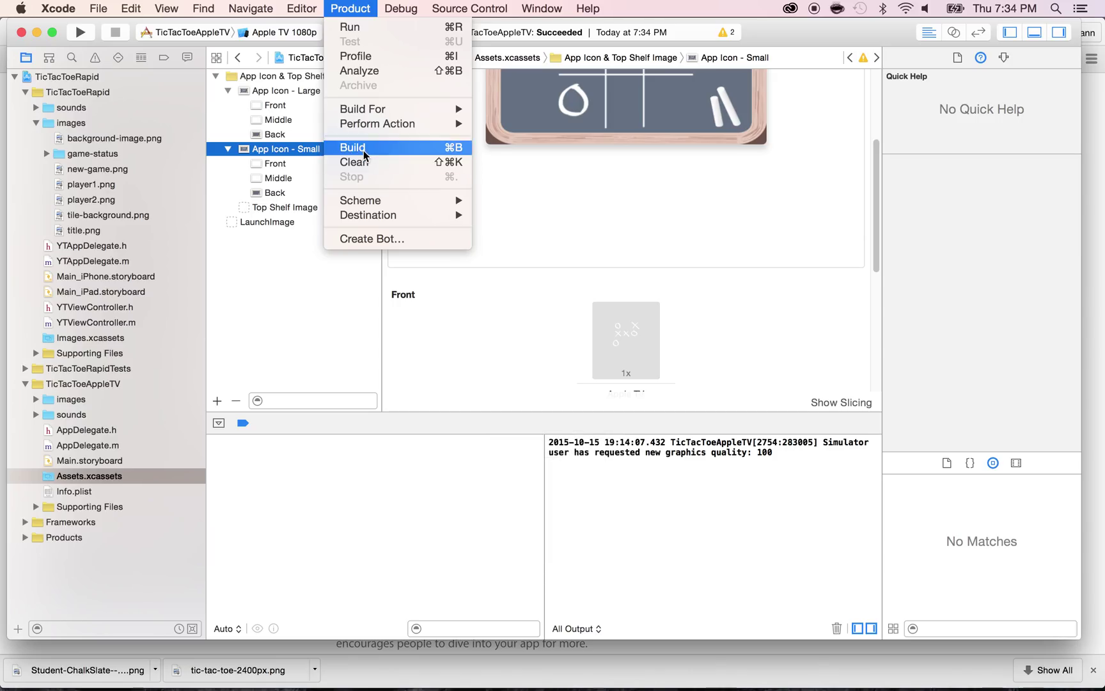
left_click(77, 37)
left_click(77, 37)
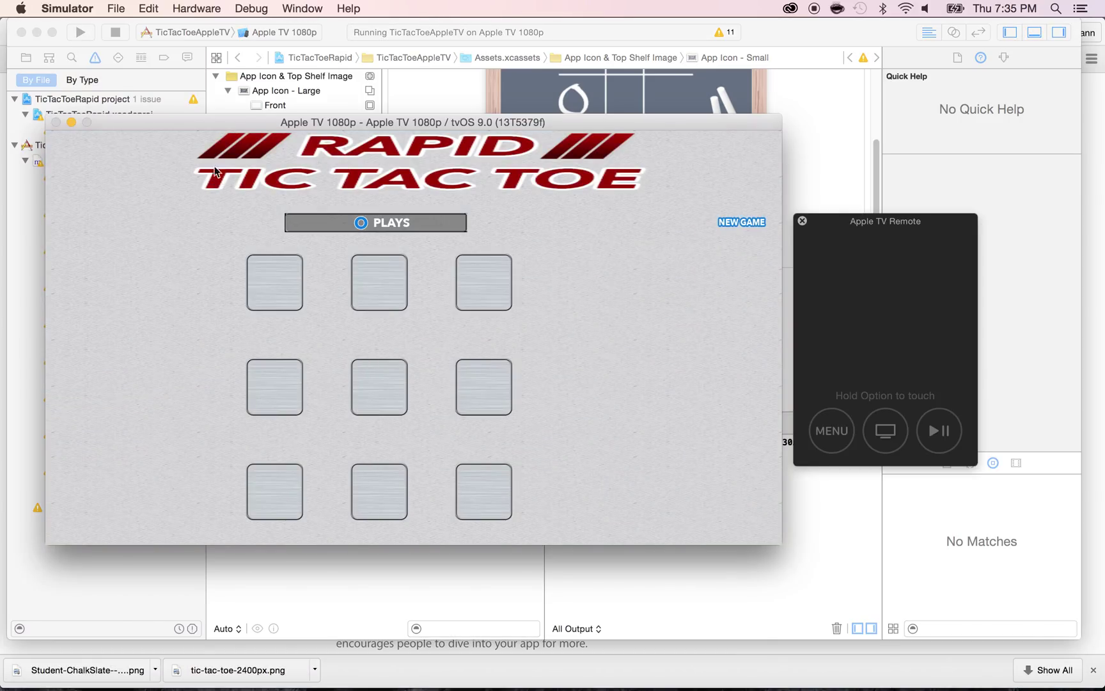
Return the simulator to the tvOS home screen and swipe down on the remote to the TicTacToeAppleTV row
left_click(179, 7)
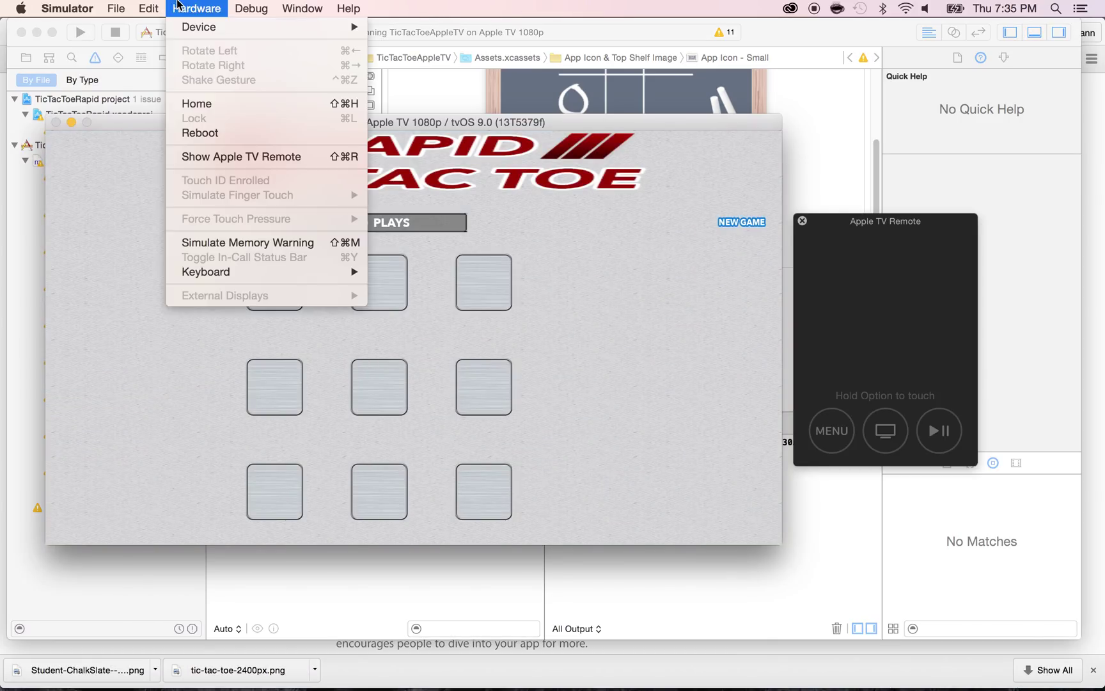
left_click(189, 113)
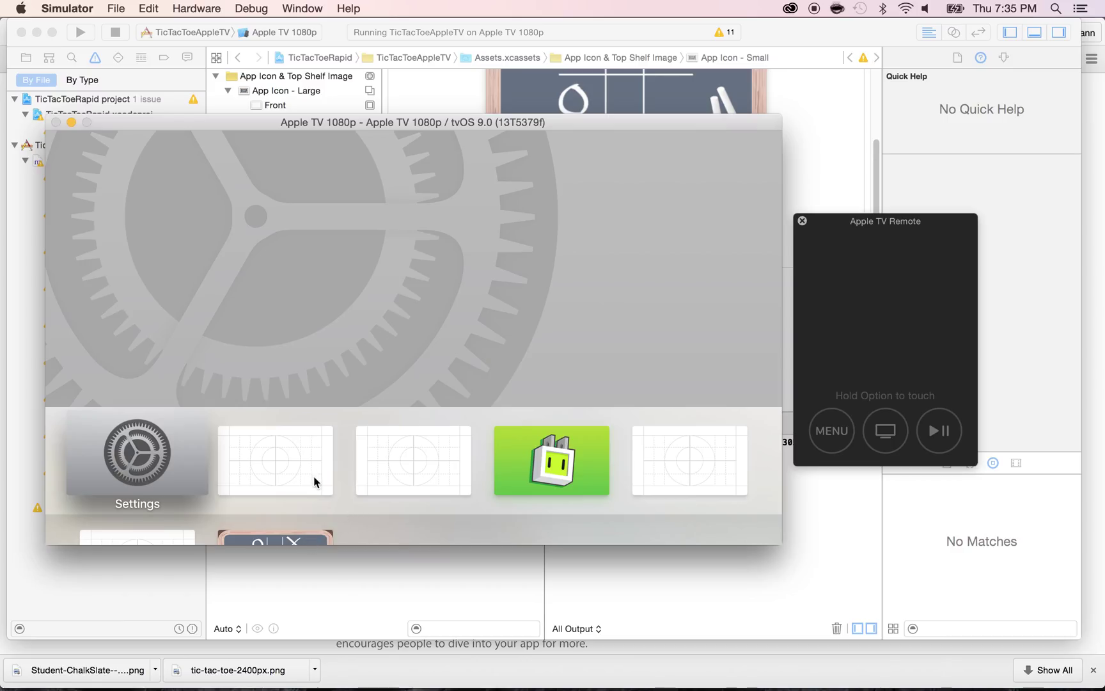
left_click(313, 429)
left_click(888, 336)
key("alt")
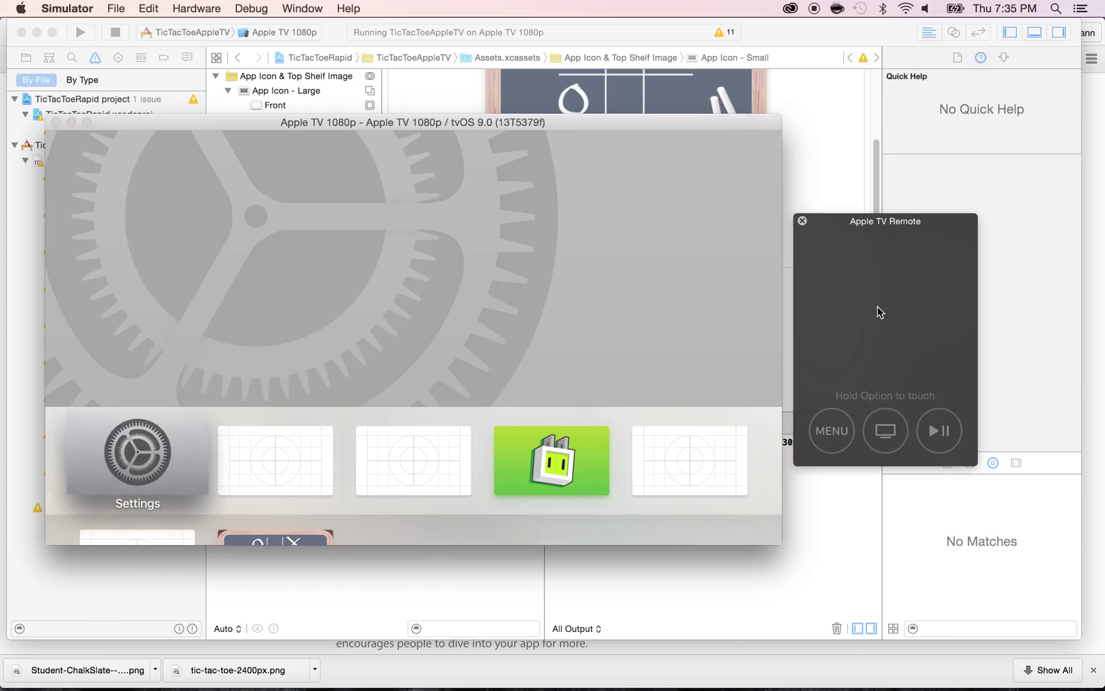
key("alt")
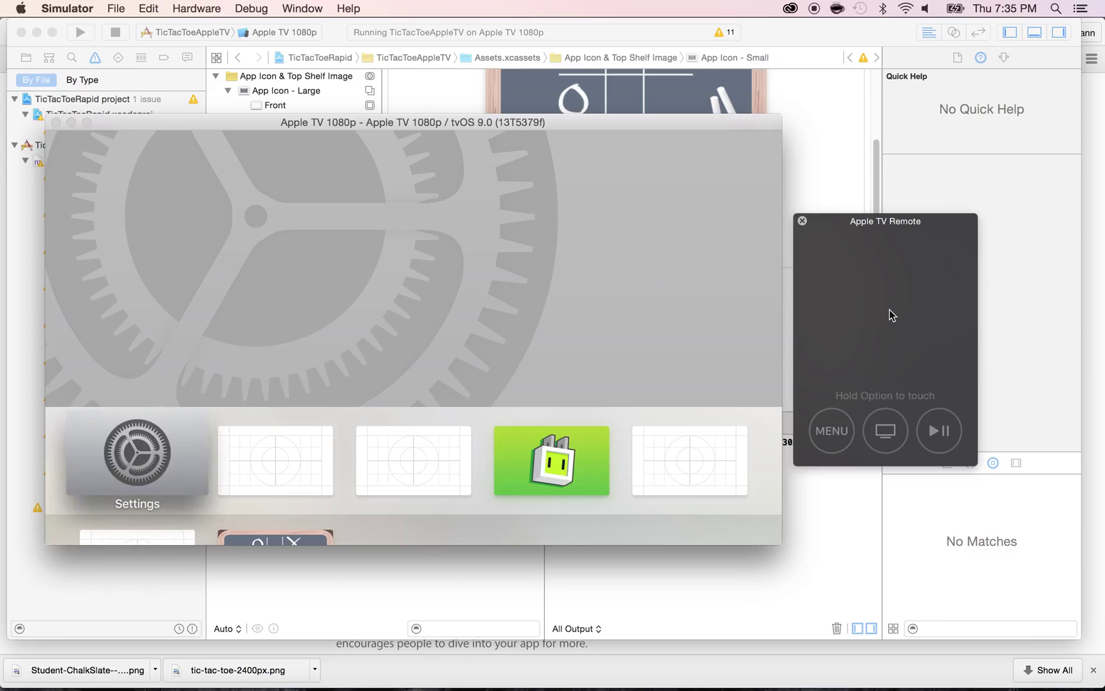
key("alt")
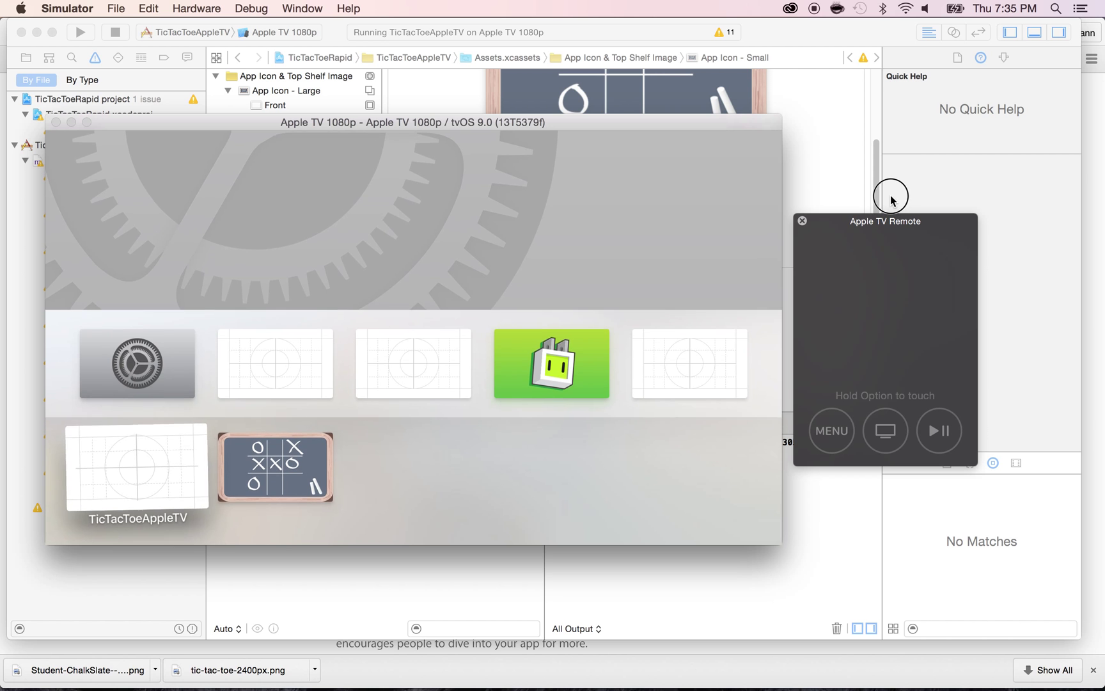